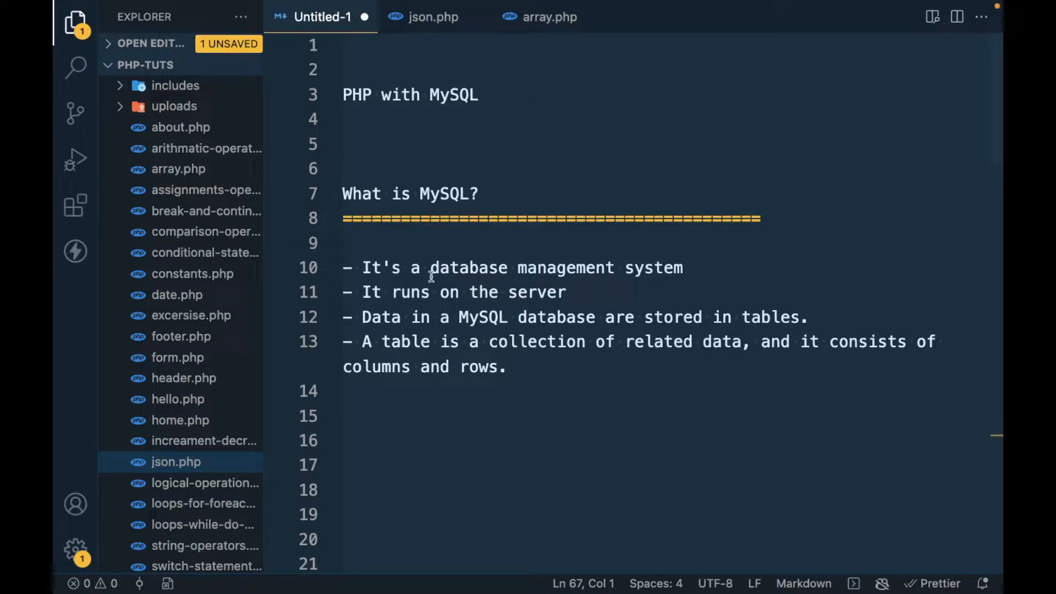
- Read through the MySQL introduction notes in the untitled document, highlighting key phrases
left_click(702, 278)
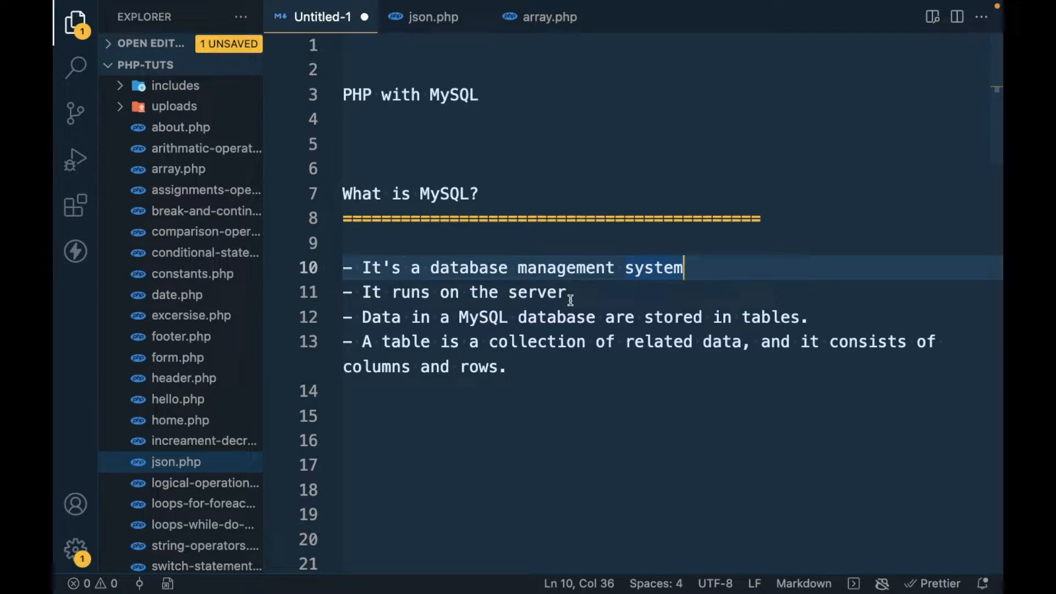
double_click(770, 315)
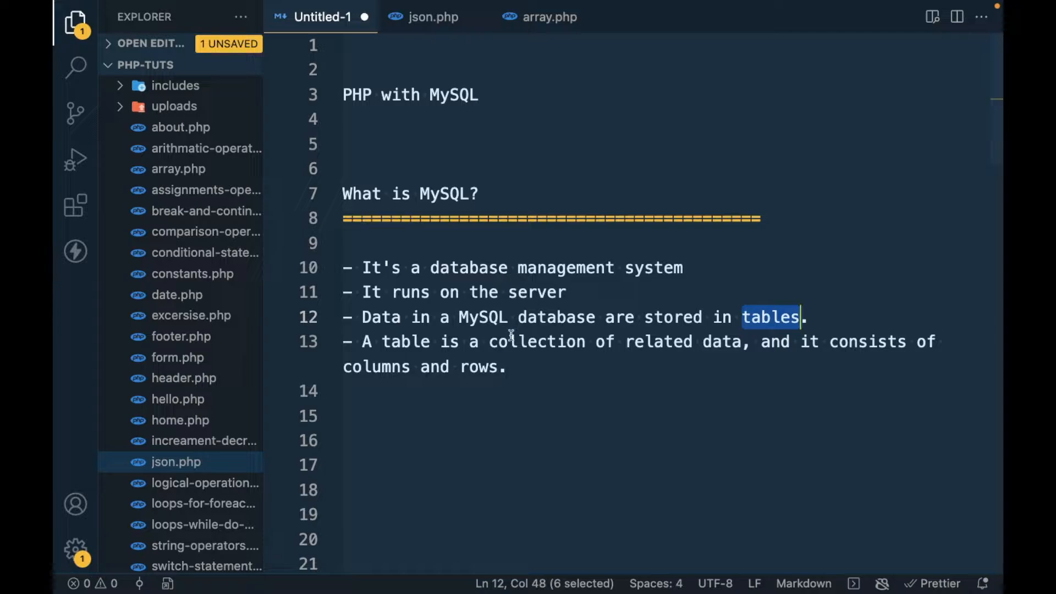
left_click(733, 345)
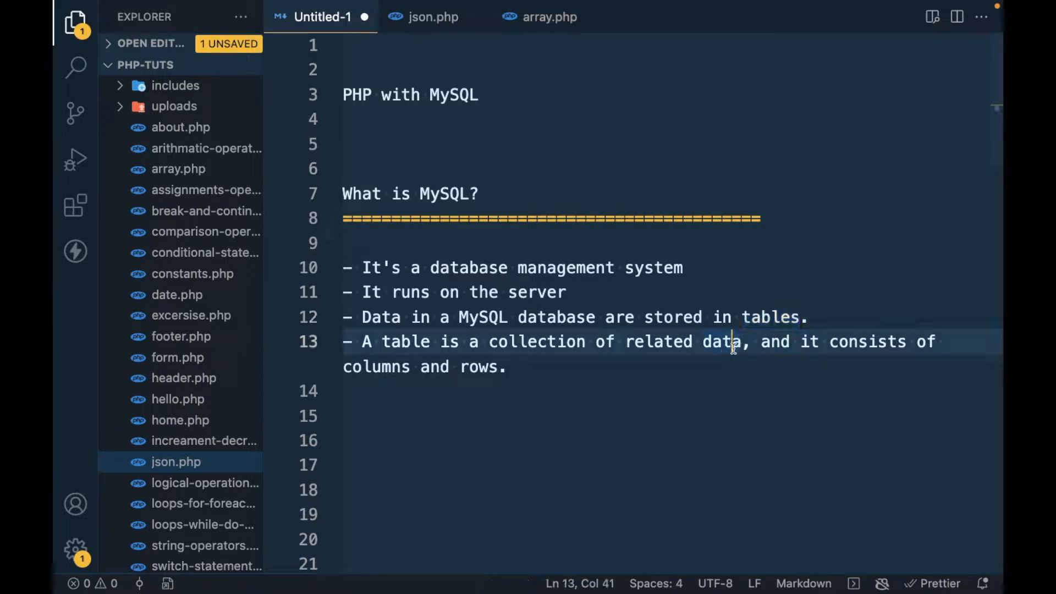
left_click(742, 342)
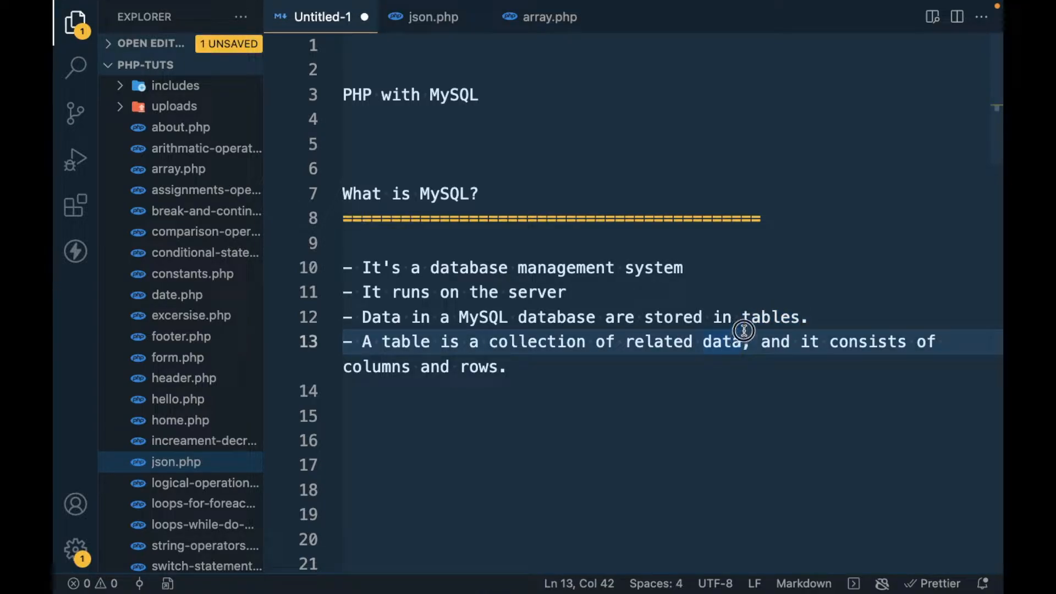
left_click_drag(743, 331, 743, 320)
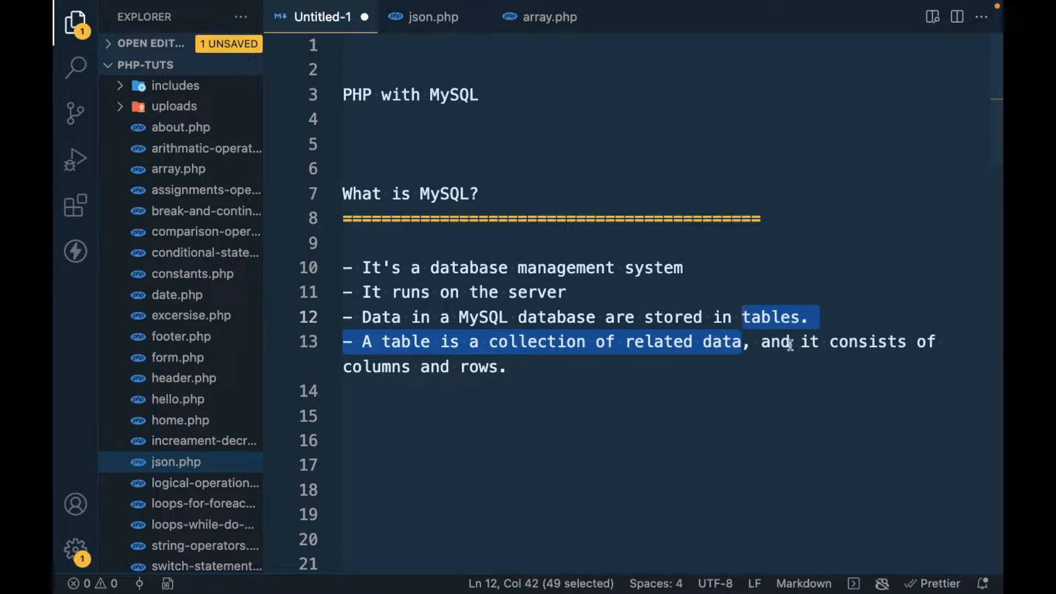
left_click(415, 370)
left_click(490, 367)
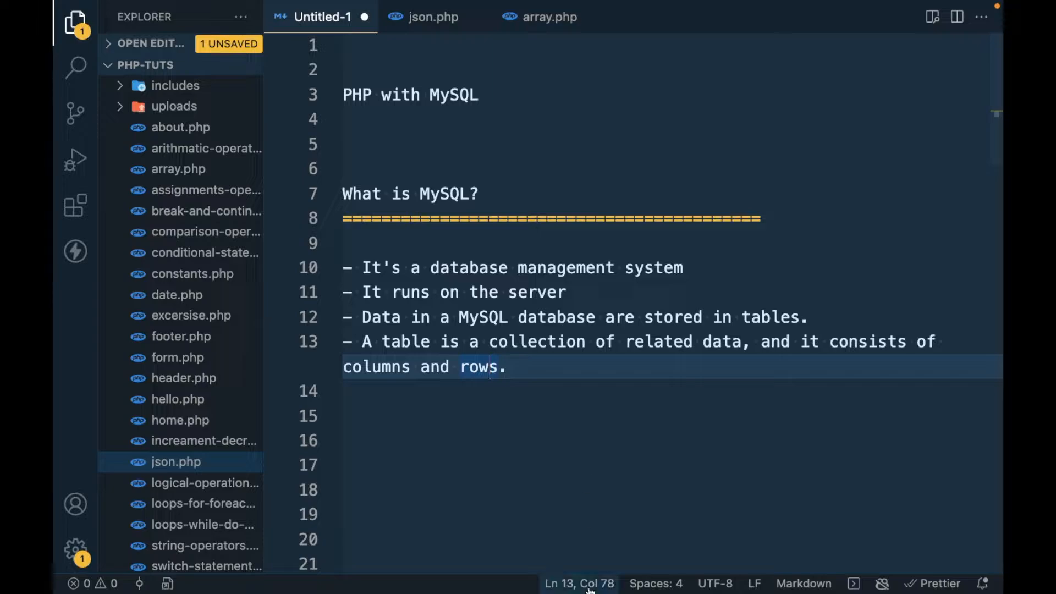
- Switch to MAMP and check the MySQL database server version in its Server preferences, then close the window
mouse_move(632, 575)
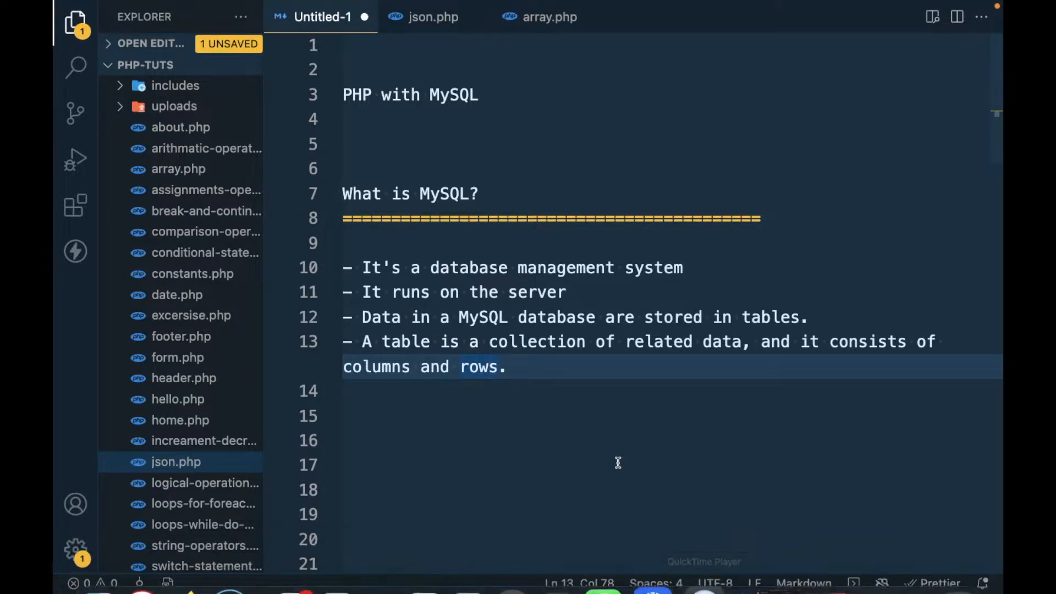
mouse_move(608, 591)
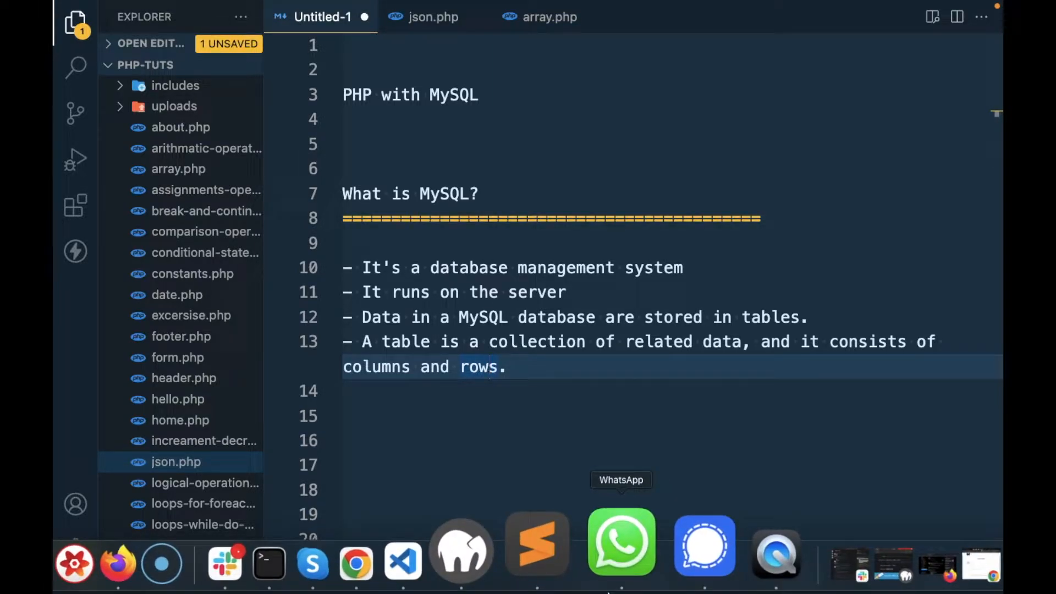
left_click(531, 551)
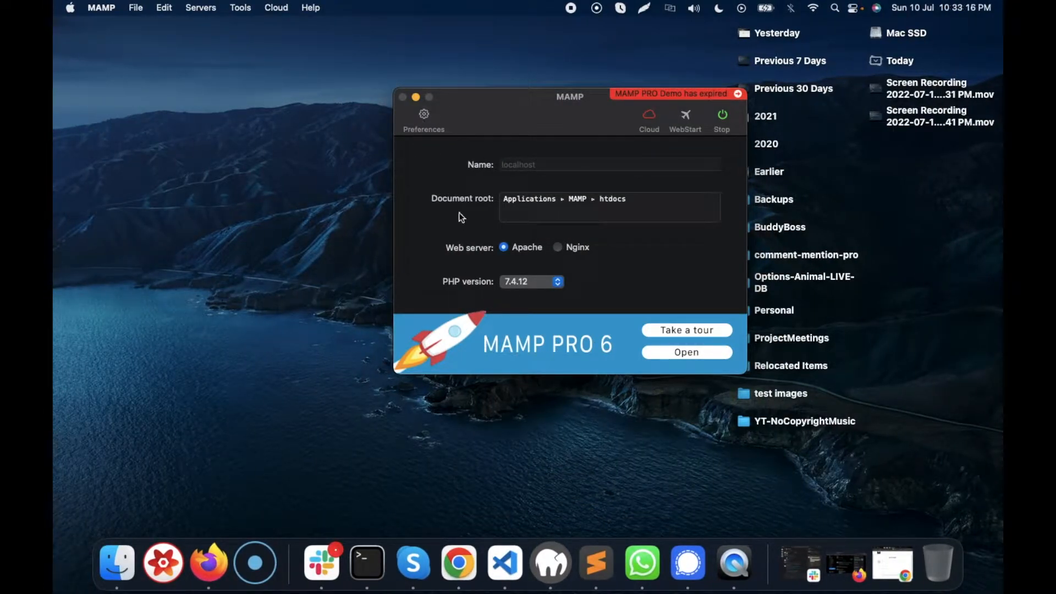
left_click(424, 118)
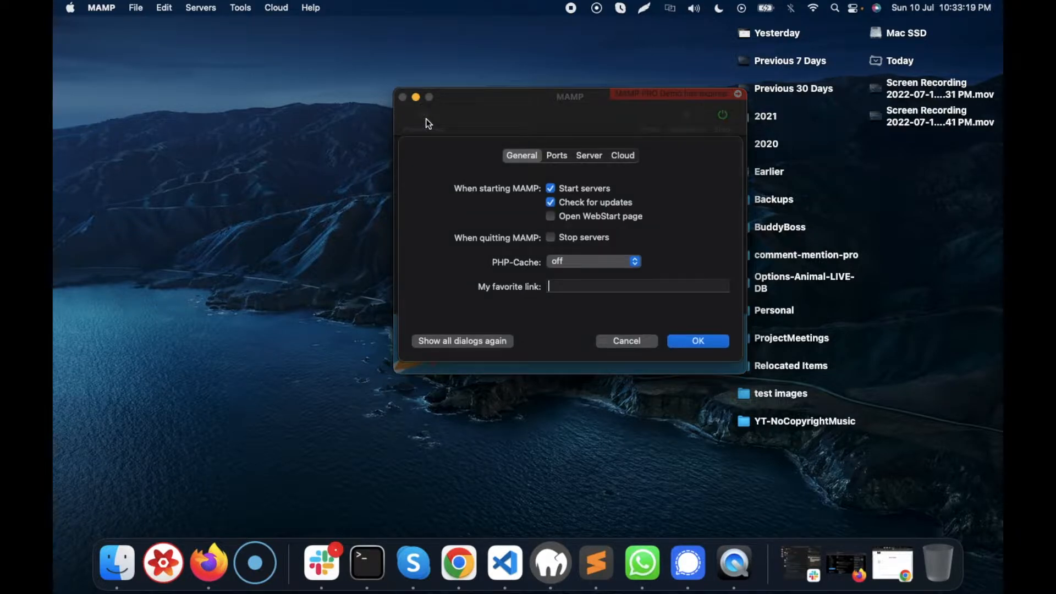
left_click(590, 155)
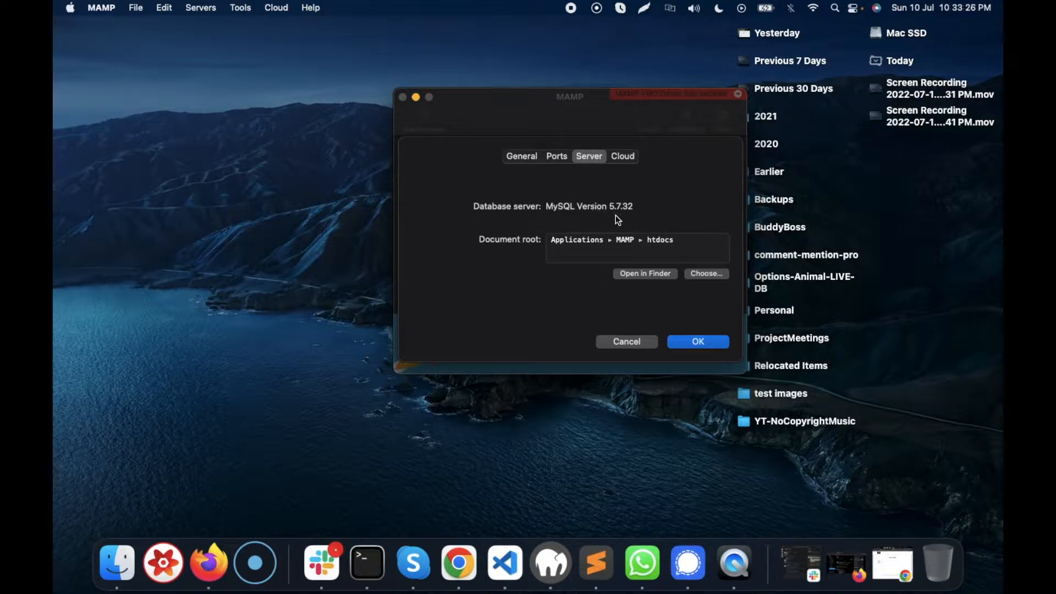
left_click(637, 345)
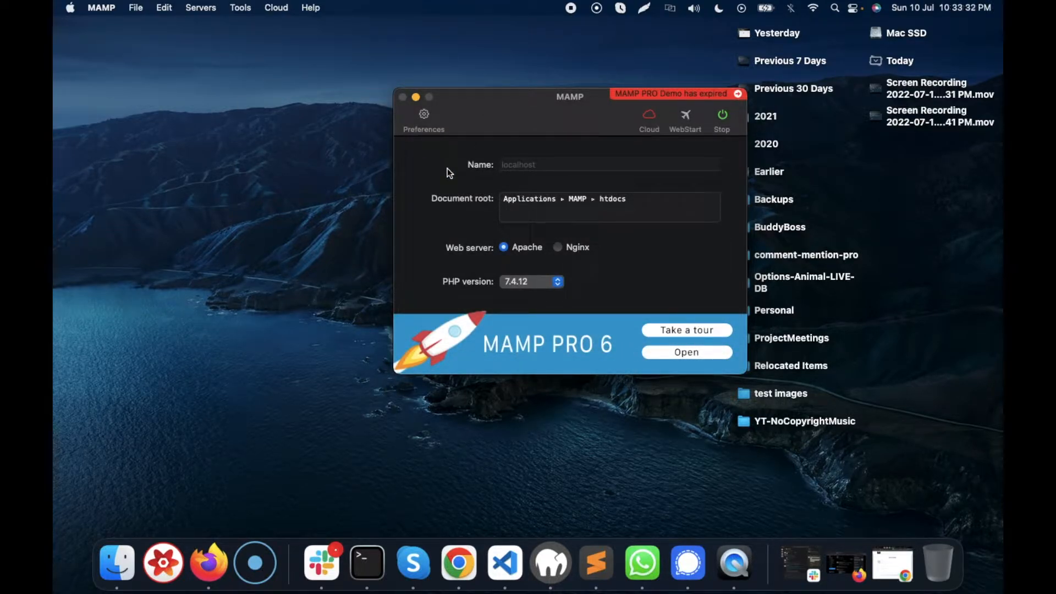
left_click(415, 97)
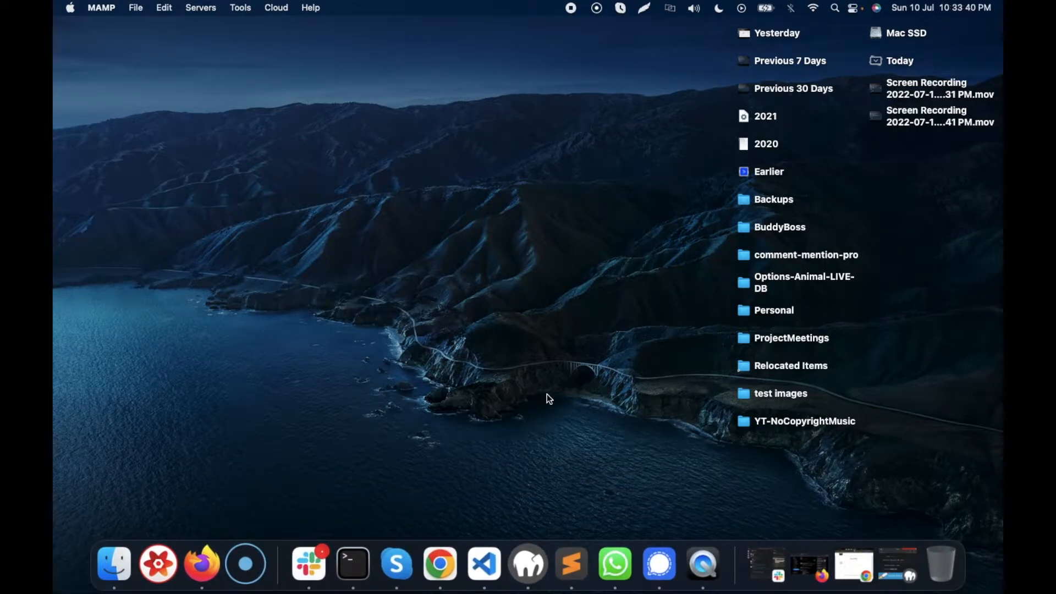
- Open phpMyAdmin in Chrome at localhost:8888/phpMyAdmin/
left_click(437, 559)
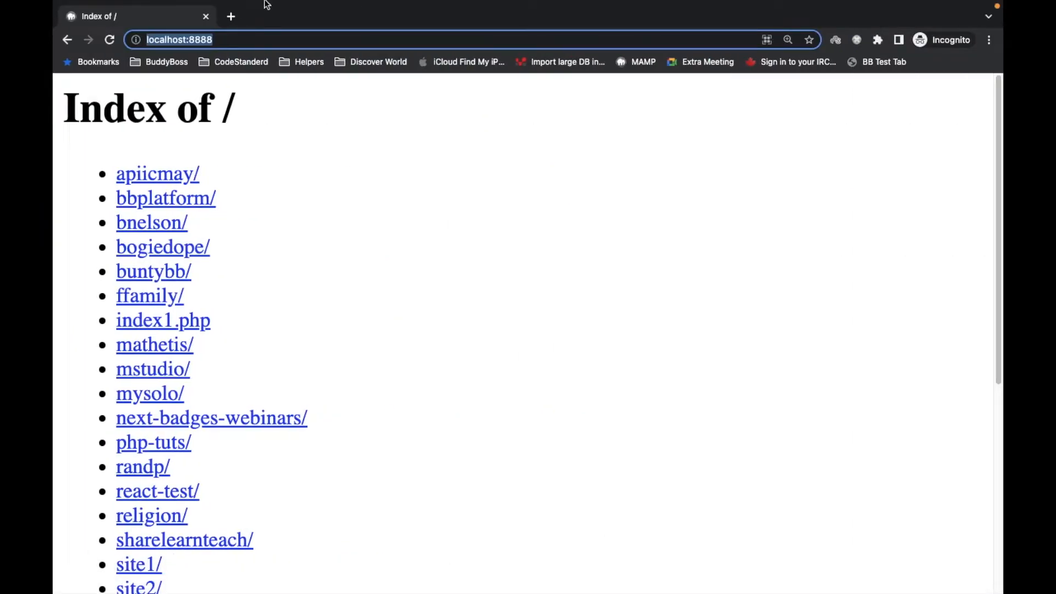
left_click(244, 40)
type("/phpMyAdmin/index.php")
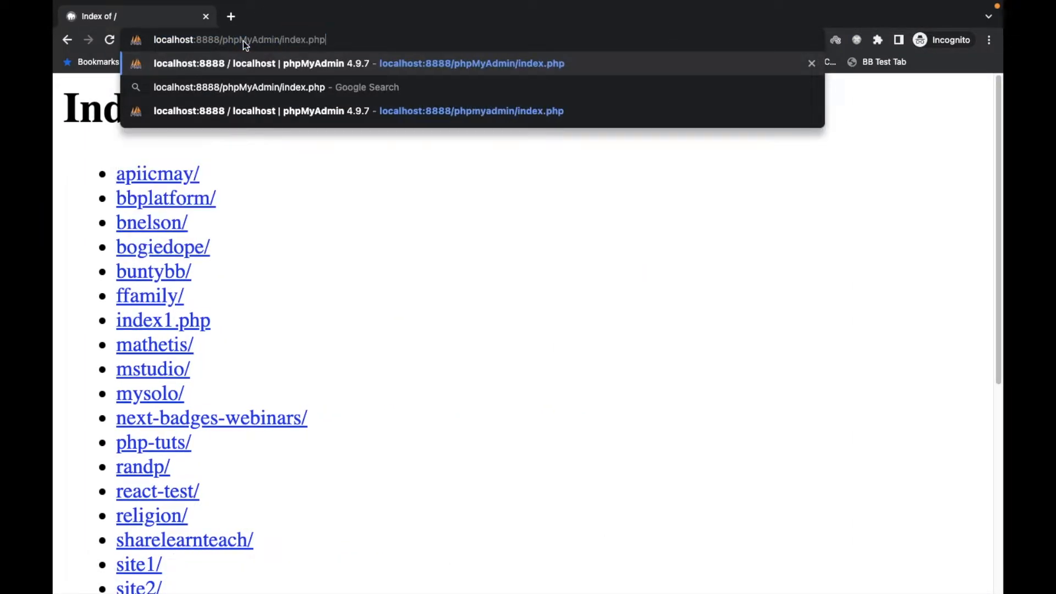
key("Return")
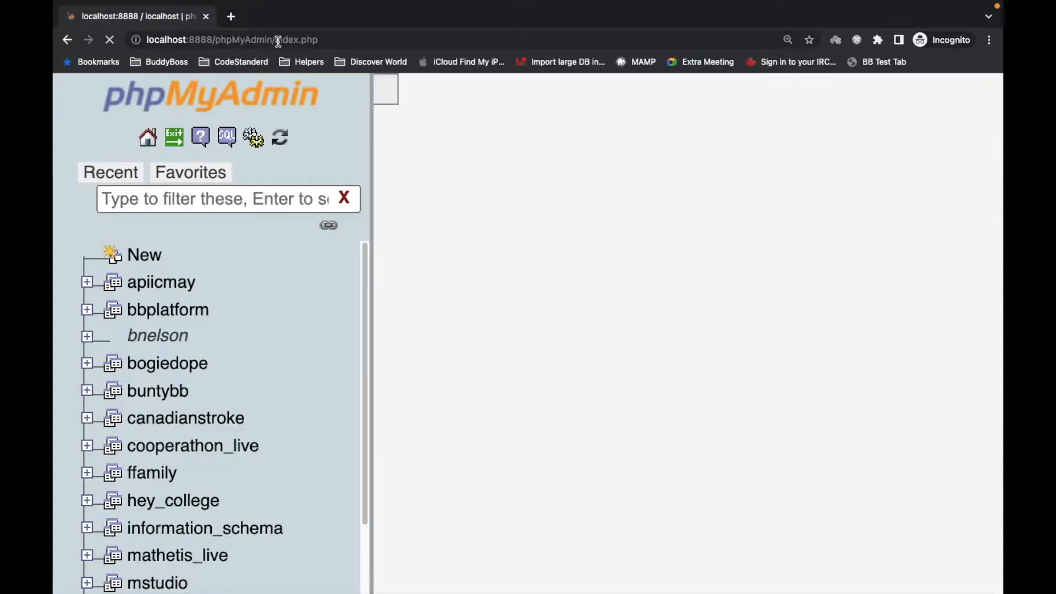
left_click_drag(276, 40, 357, 42)
key("BackSpace")
key("Return")
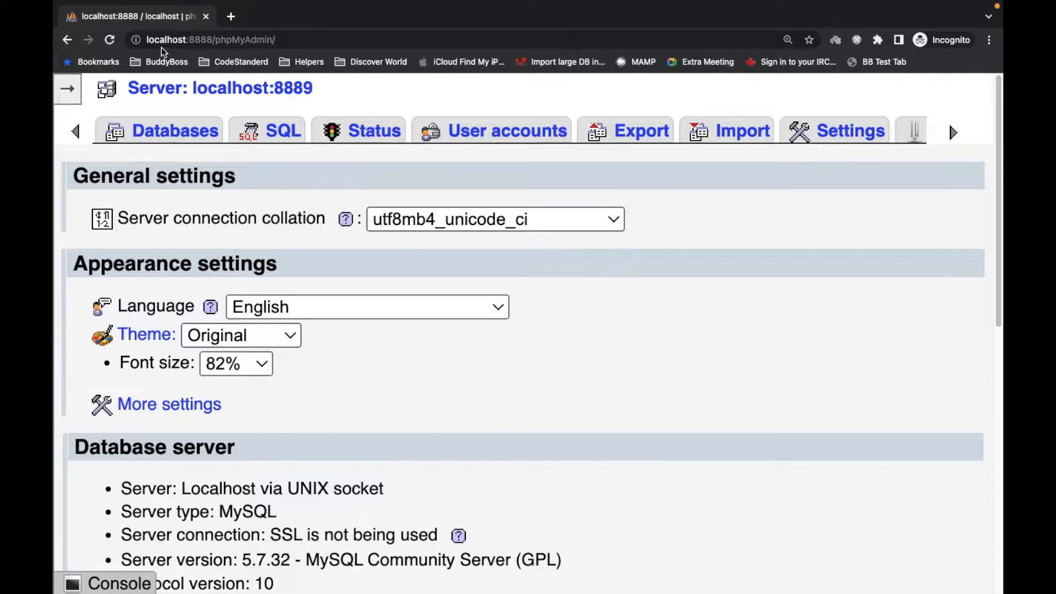
- Open MAMP's WebStart page and expand its MySQL section with the connection parameters
left_click_drag(220, 41, 276, 41)
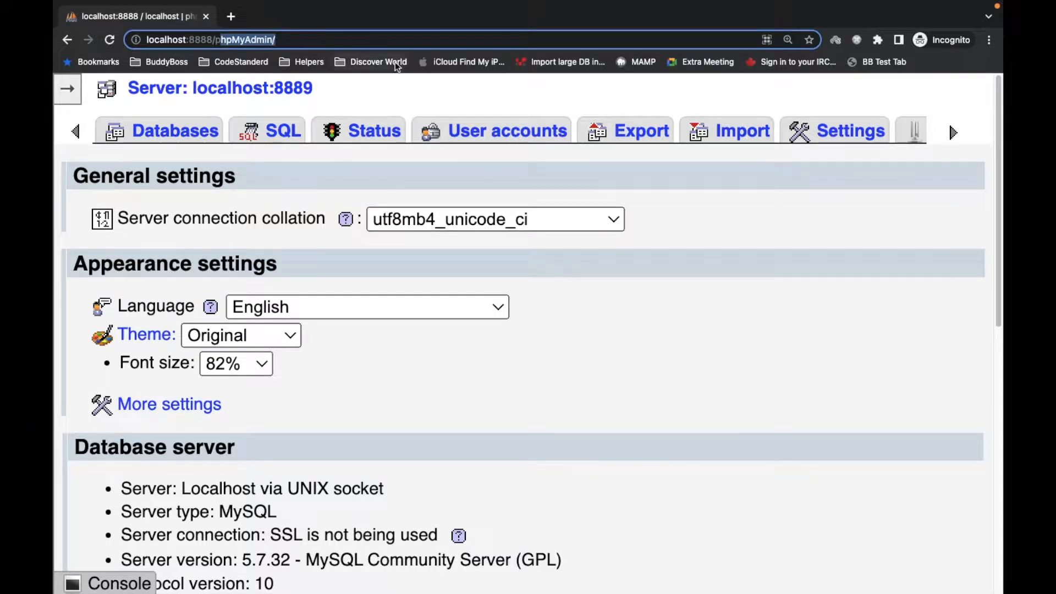
key("ctrl+Left")
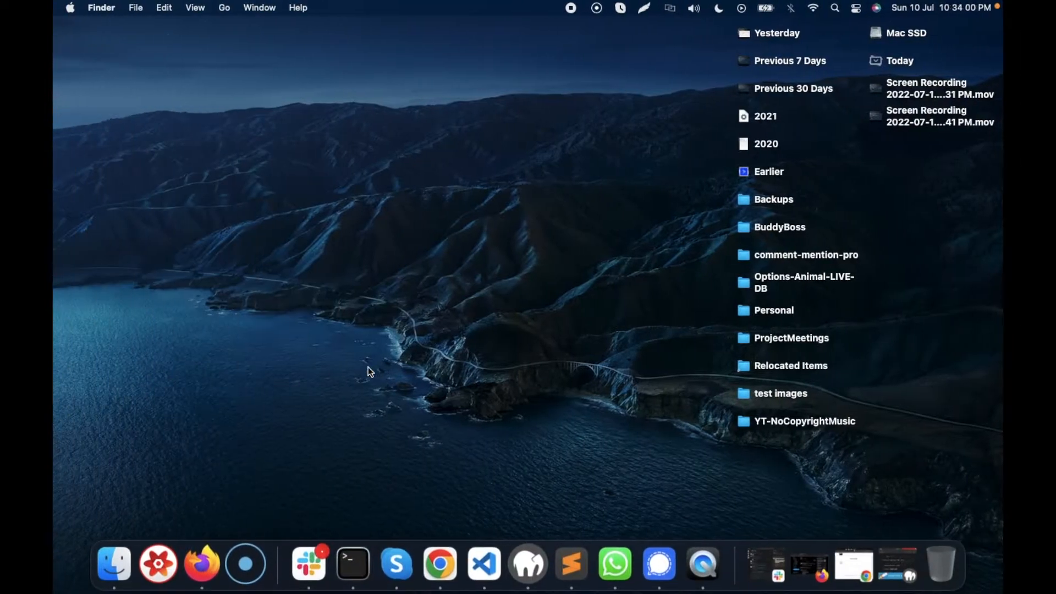
left_click(523, 554)
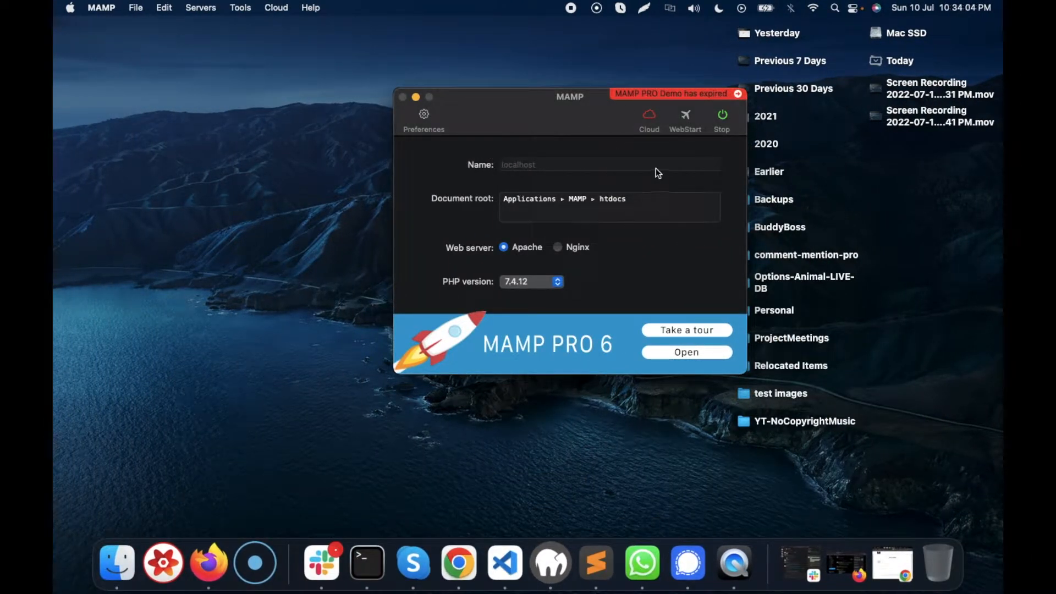
left_click(684, 116)
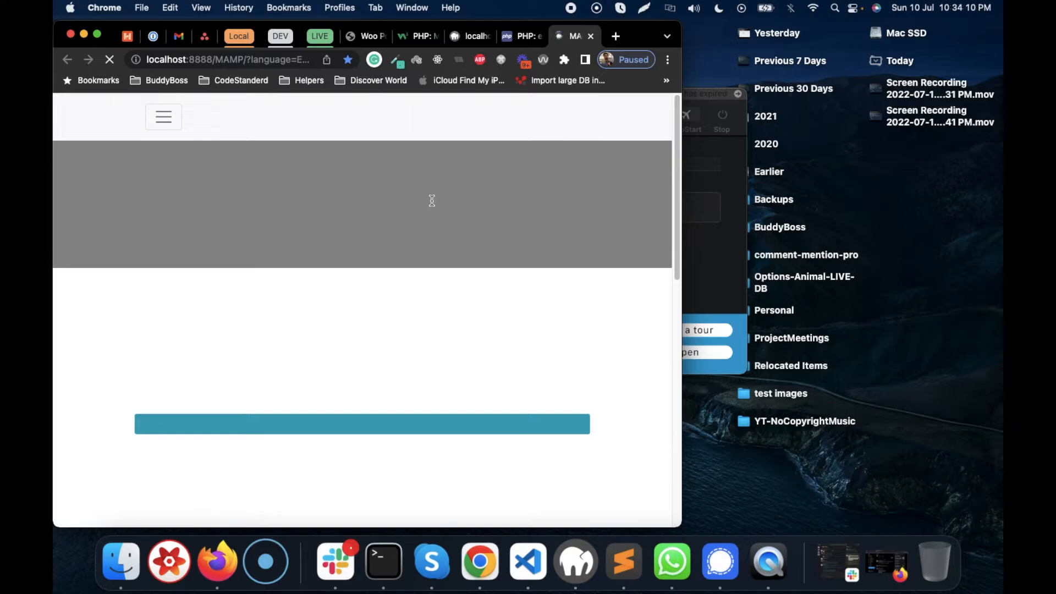
scroll(278, 220, "down", 5)
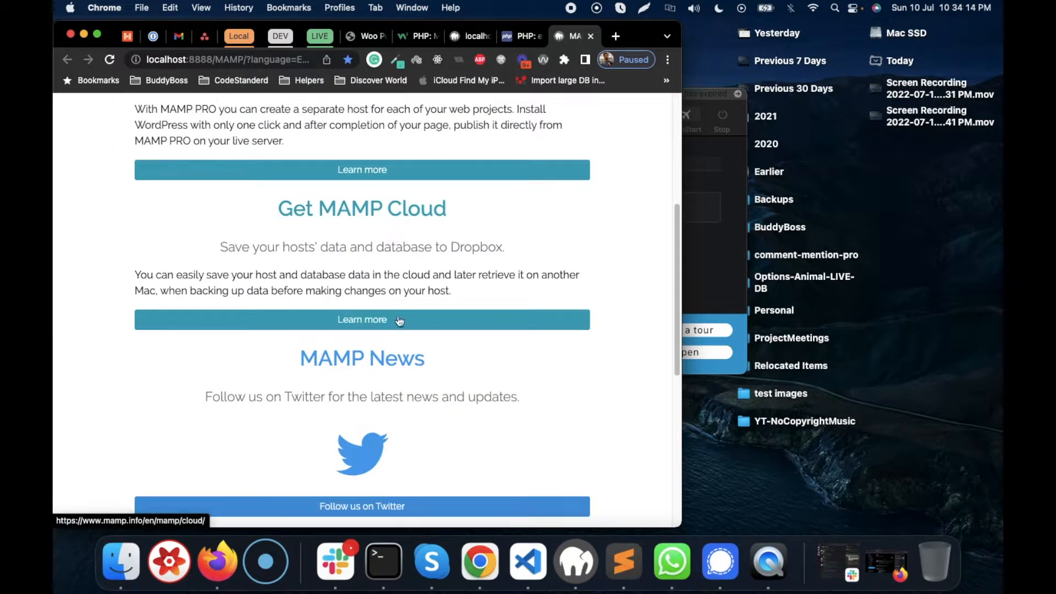
scroll(401, 317, "down", 7)
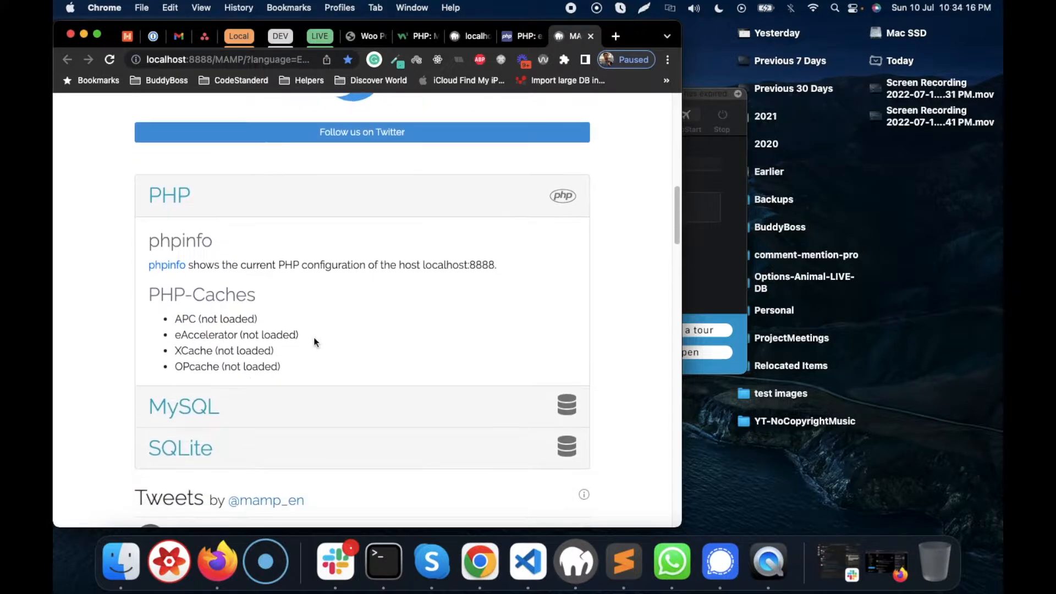
scroll(330, 352, "down", 1)
left_click(199, 365)
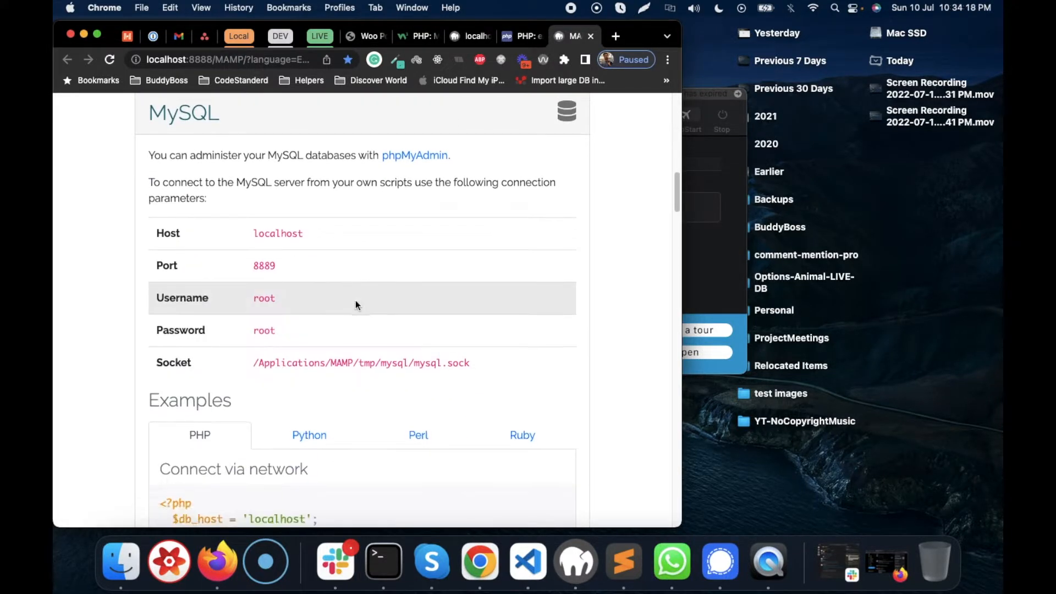
- Open phpMyAdmin from the link in the WebStart page's MySQL section
scroll(330, 341, "down", 1)
scroll(310, 225, "up", 1)
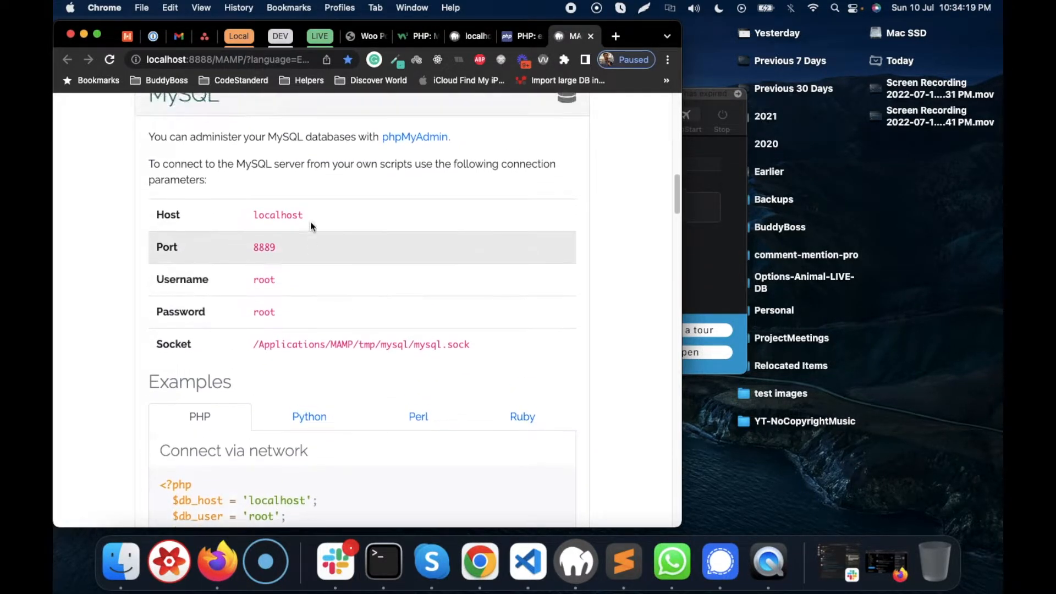
left_click(410, 140)
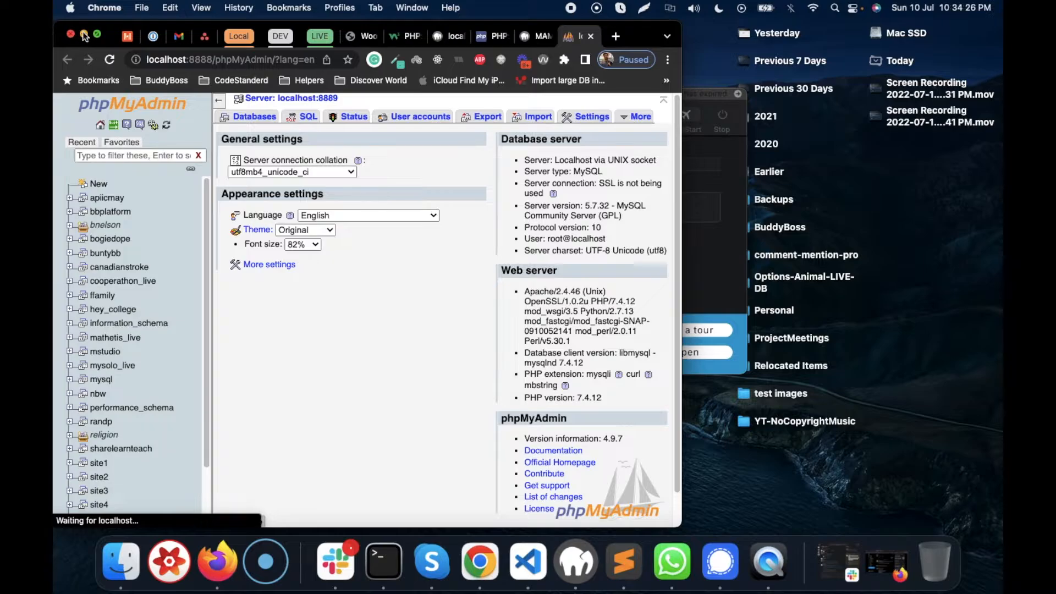
- Return to the incognito phpMyAdmin tab, zoom it out to 110% and expand the navigation panel
key("super+m")
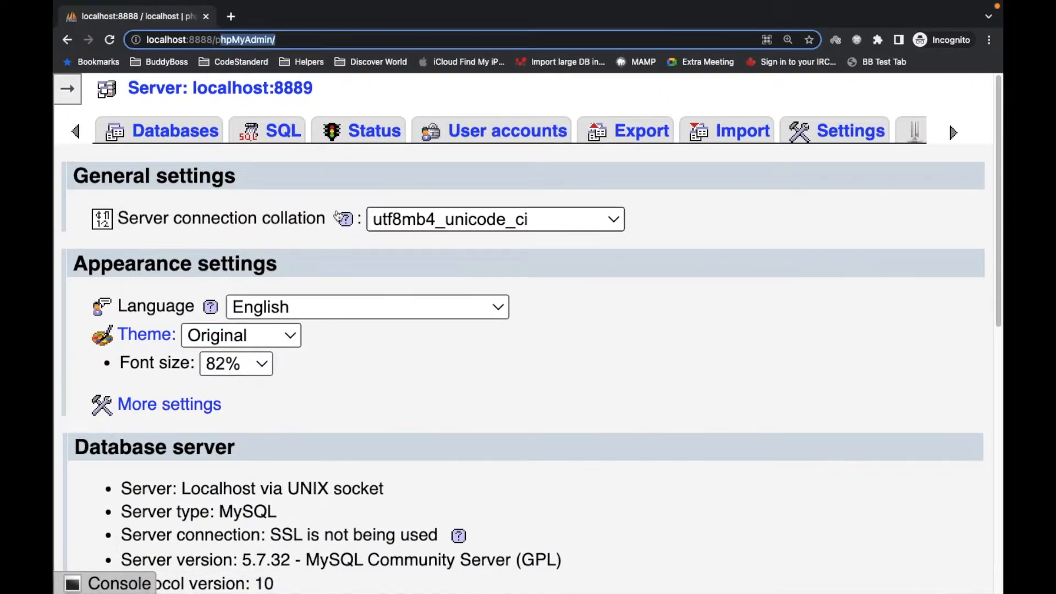
left_click(336, 212)
key("super+w")
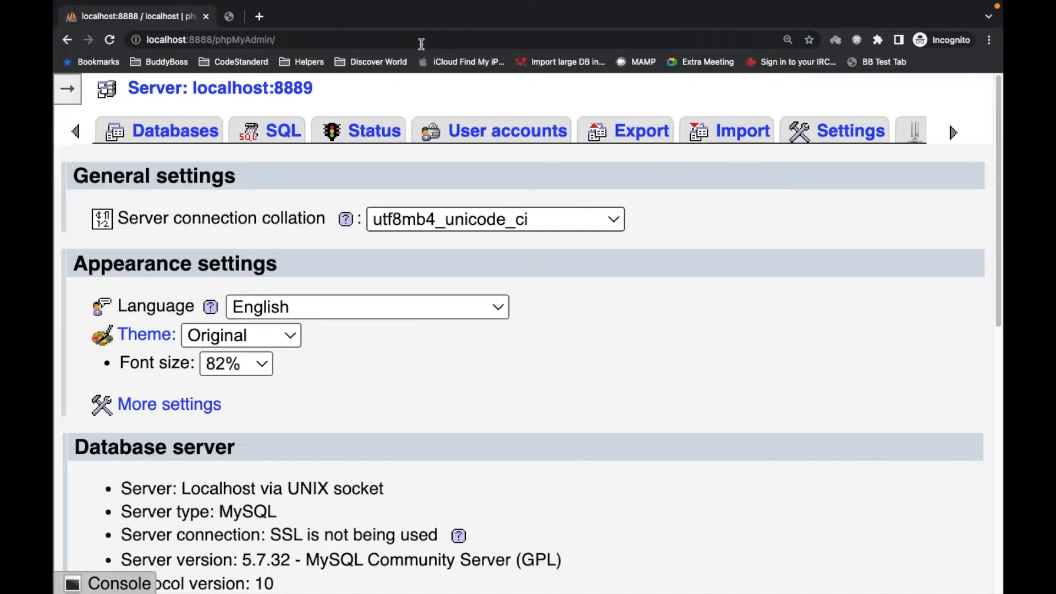
key("super+minus")
key("super+minus")
key("super+minus")
key("super+minus")
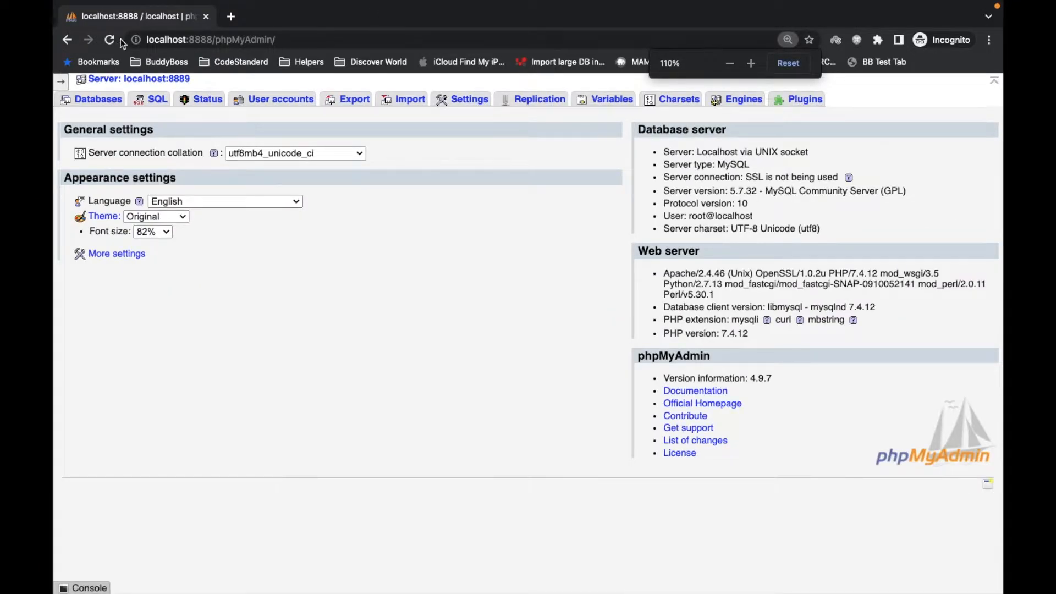
left_click(62, 82)
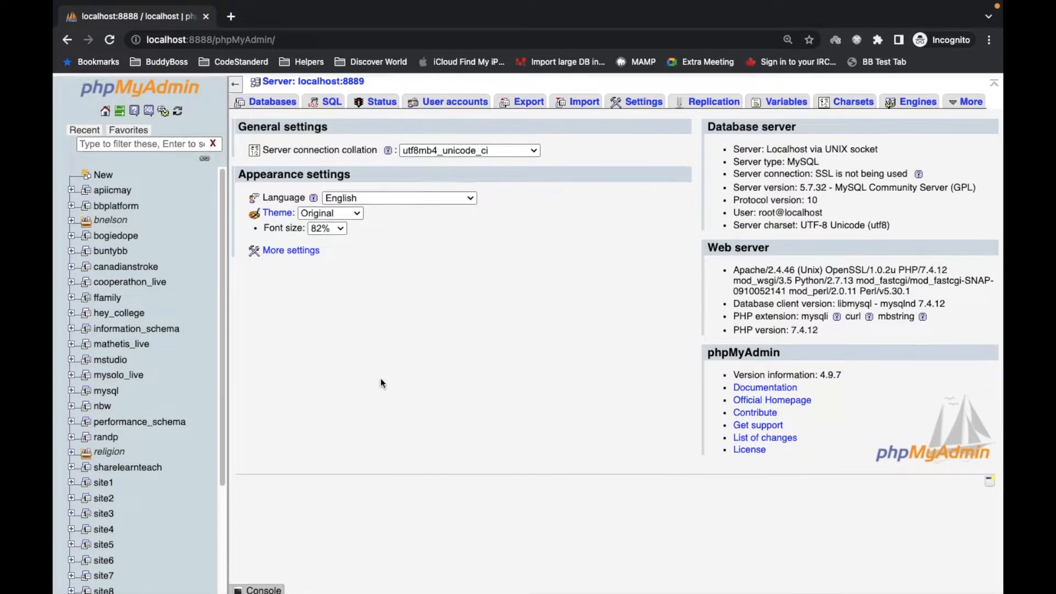
- Create a new database named php_tuts from the server's databases page and open it
left_click(149, 92)
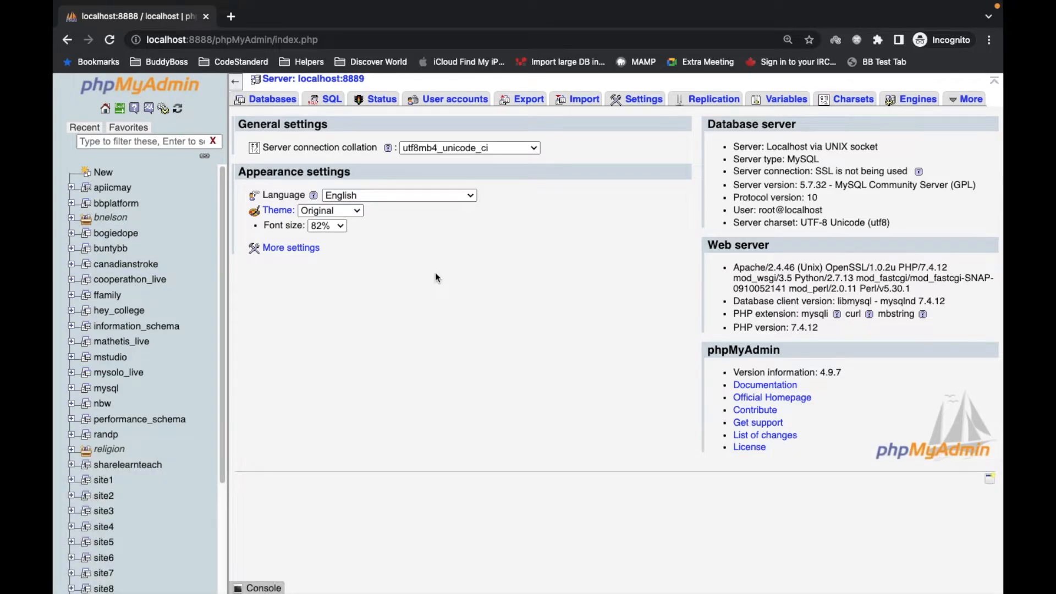
left_click(280, 104)
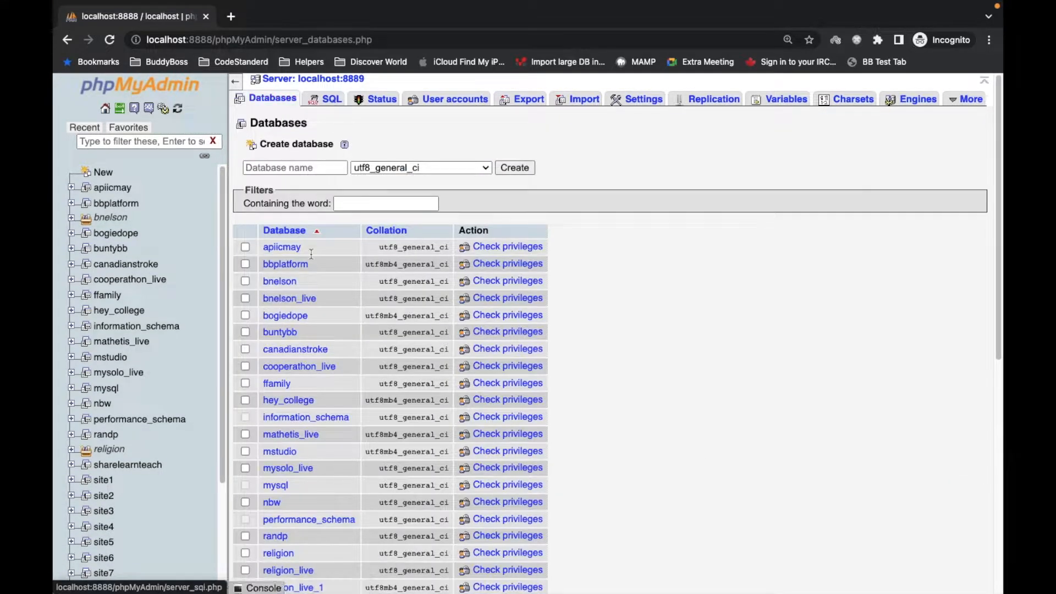
scroll(312, 282, "down", 8)
scroll(313, 449, "up", 2)
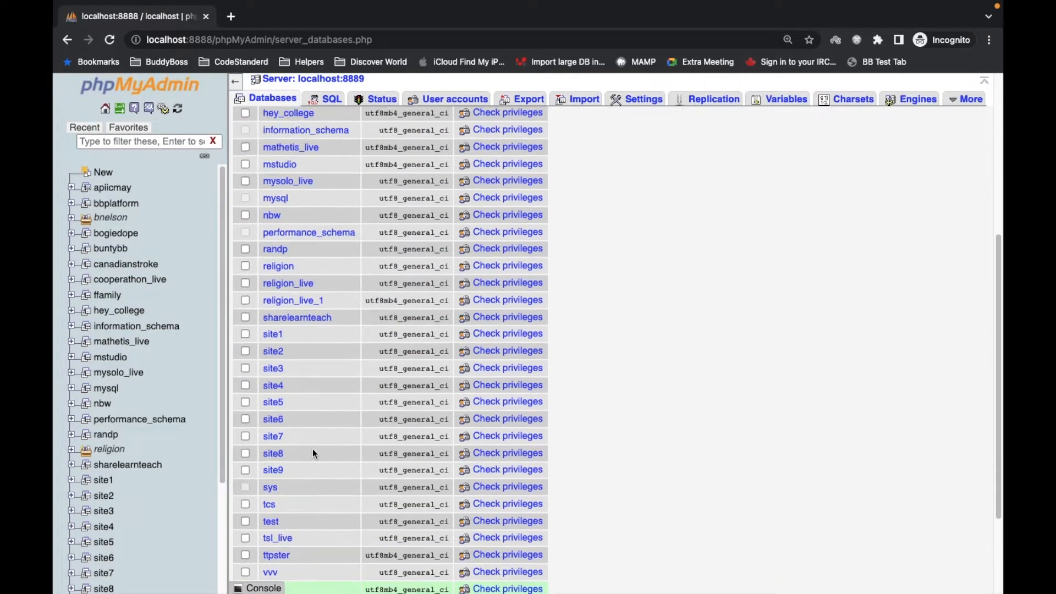
scroll(313, 449, "up", 5)
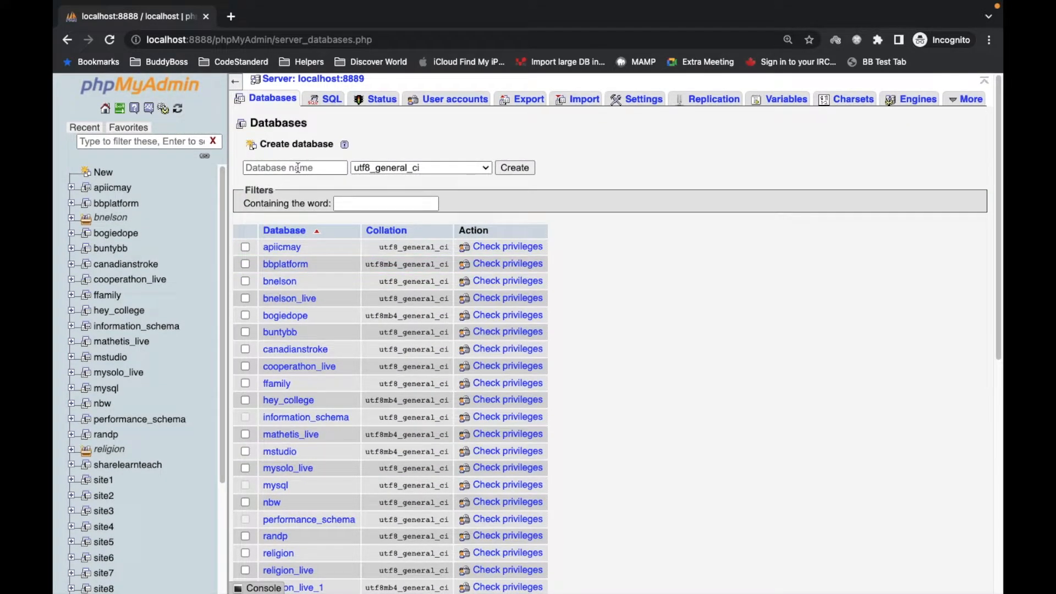
left_click(296, 168)
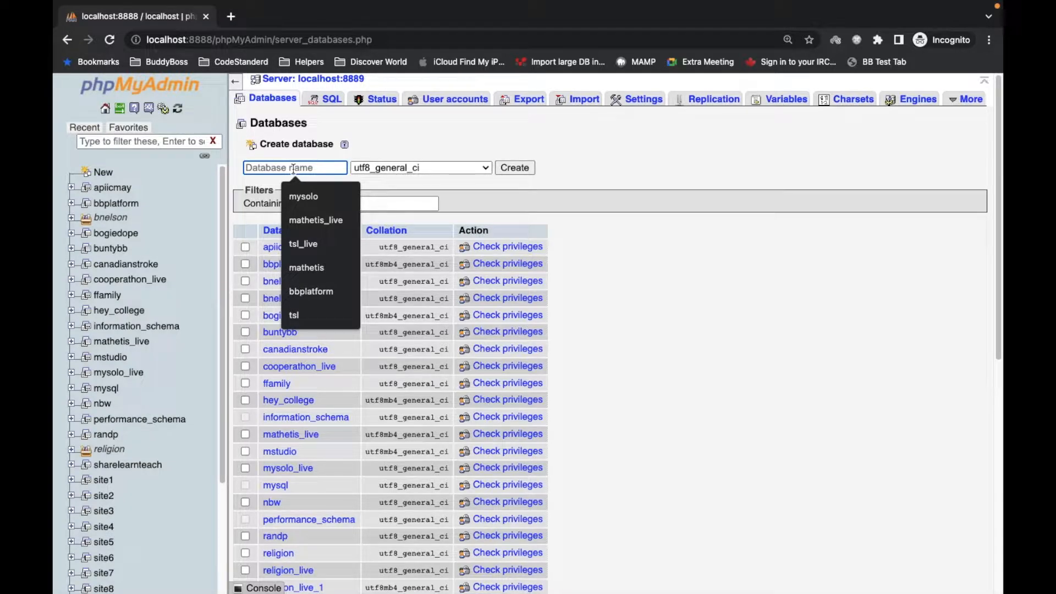
type("php")
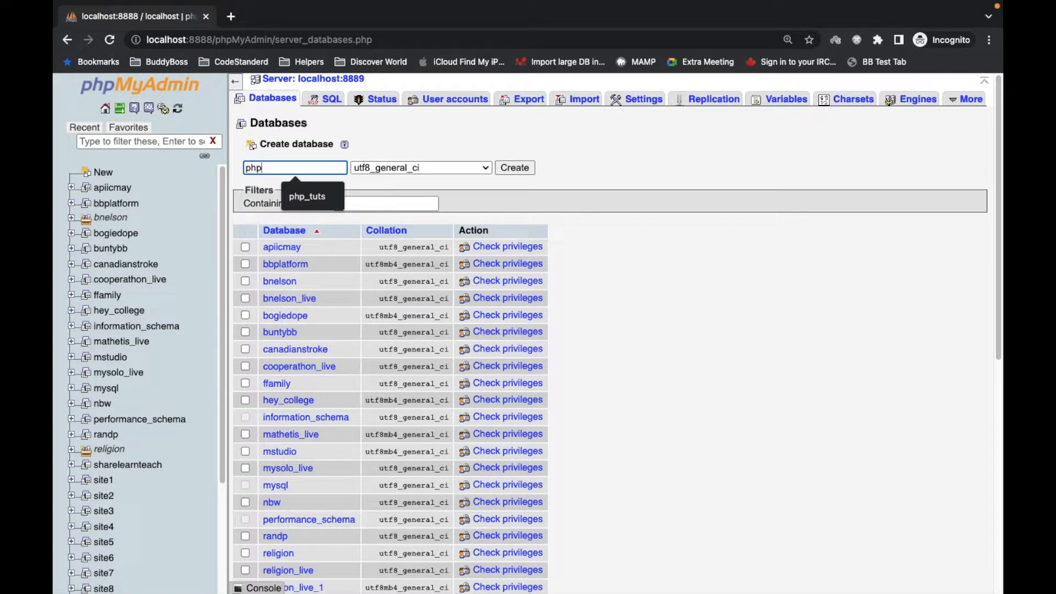
type("_tuts")
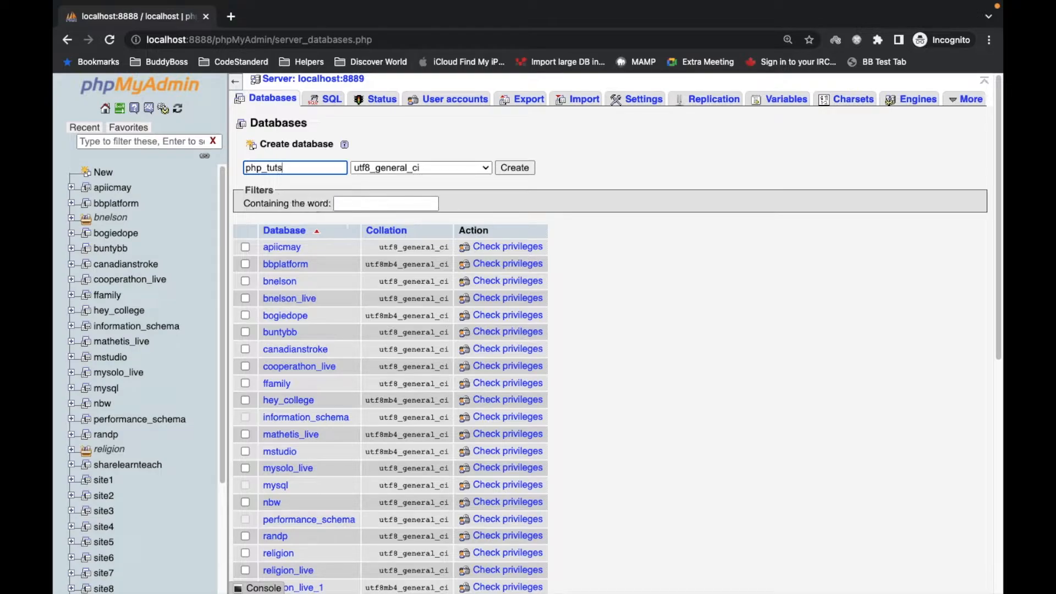
key("Return")
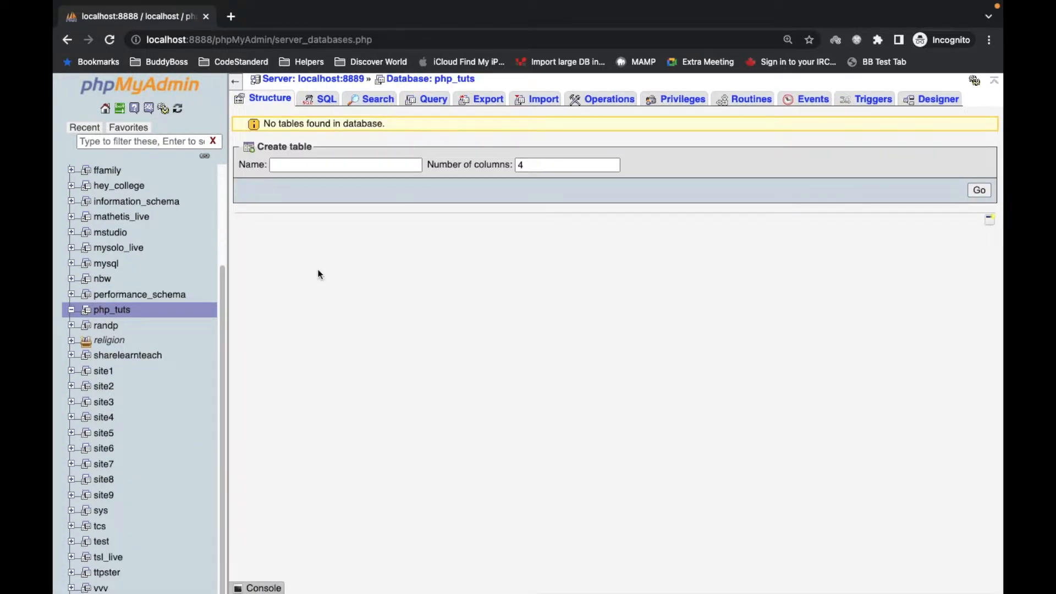
left_click(102, 309)
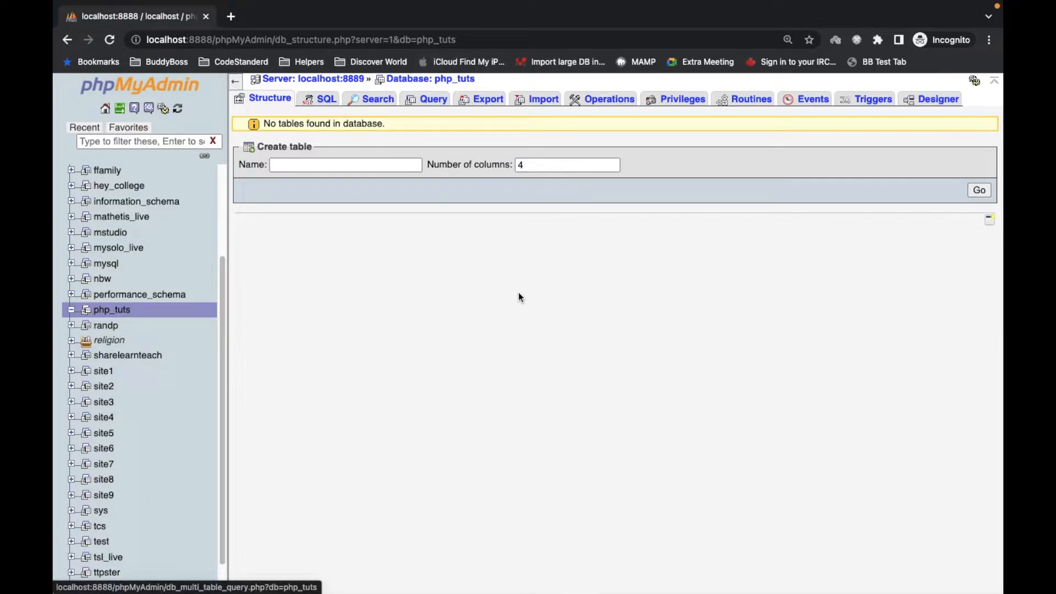
- Switch to the code editor and highlight the note about tables consisting of columns and rows
key("super+Tab")
key("super+shift+Tab")
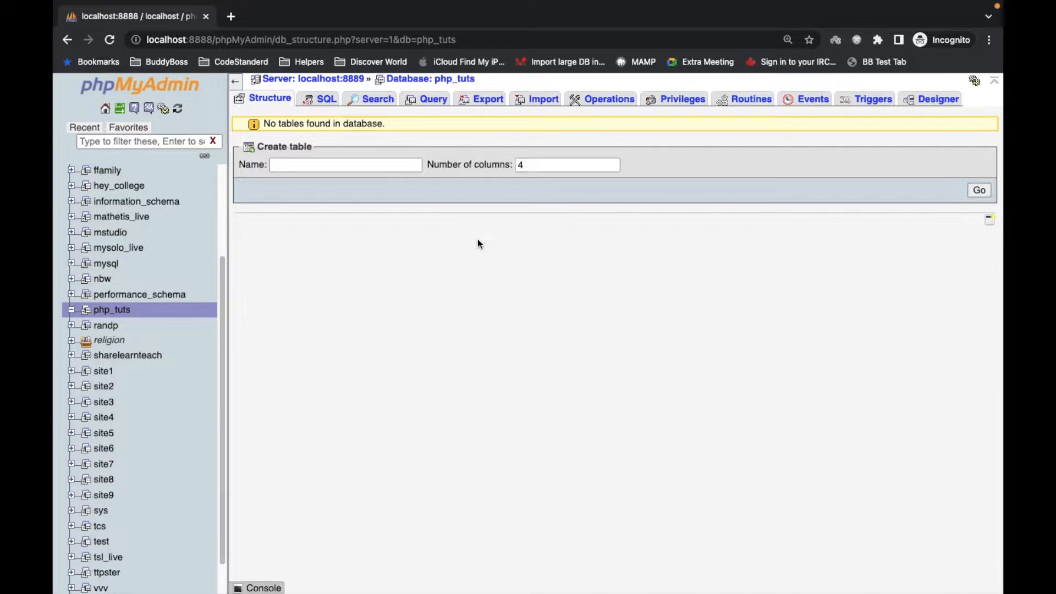
key("super+Tab")
key("super+Tab")
key("super+Tab")
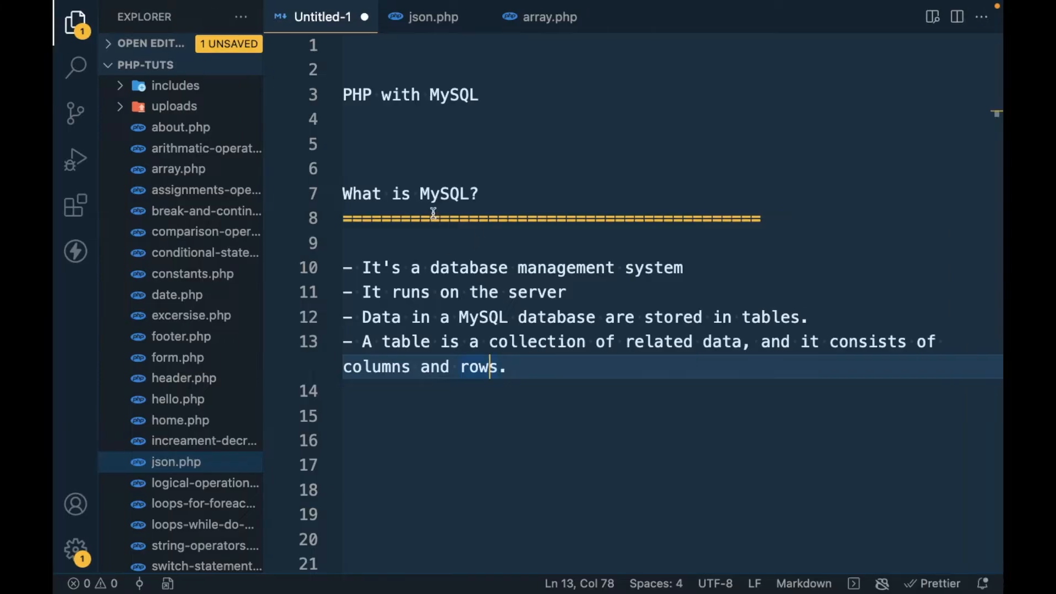
left_click_drag(356, 340, 394, 341)
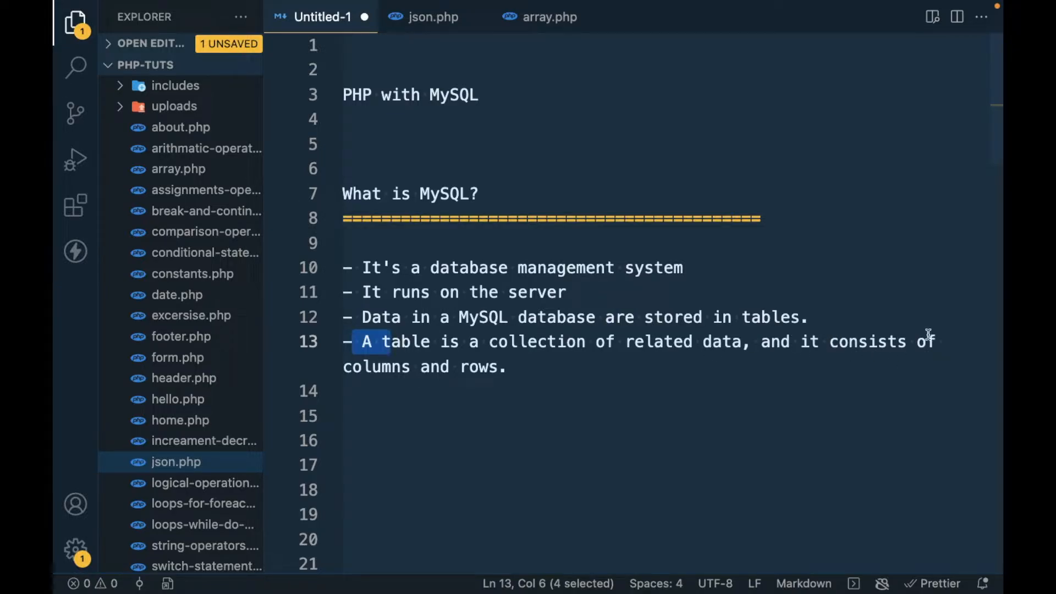
left_click(388, 377)
key("ctrl+Left")
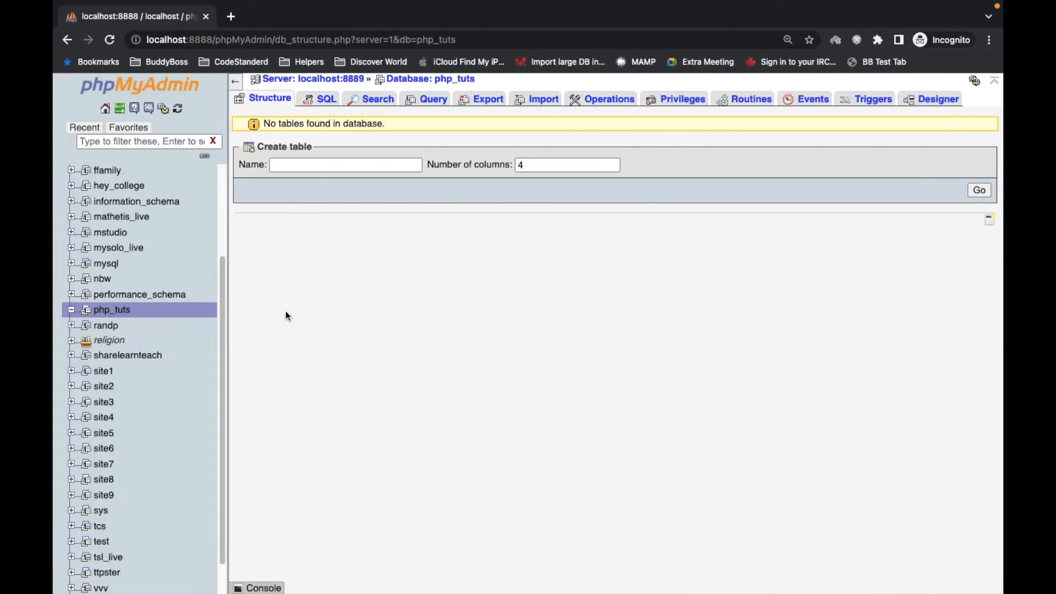
- Create a table named student with 3 columns in the php_tuts database
left_click(323, 168)
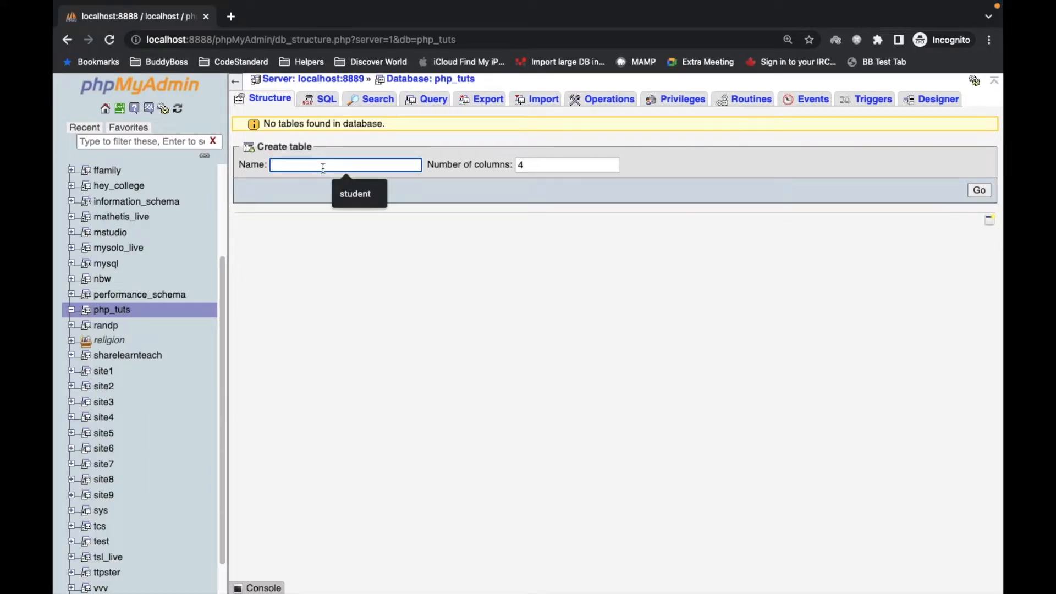
type("s")
key("BackSpace")
type("student")
left_click(530, 164)
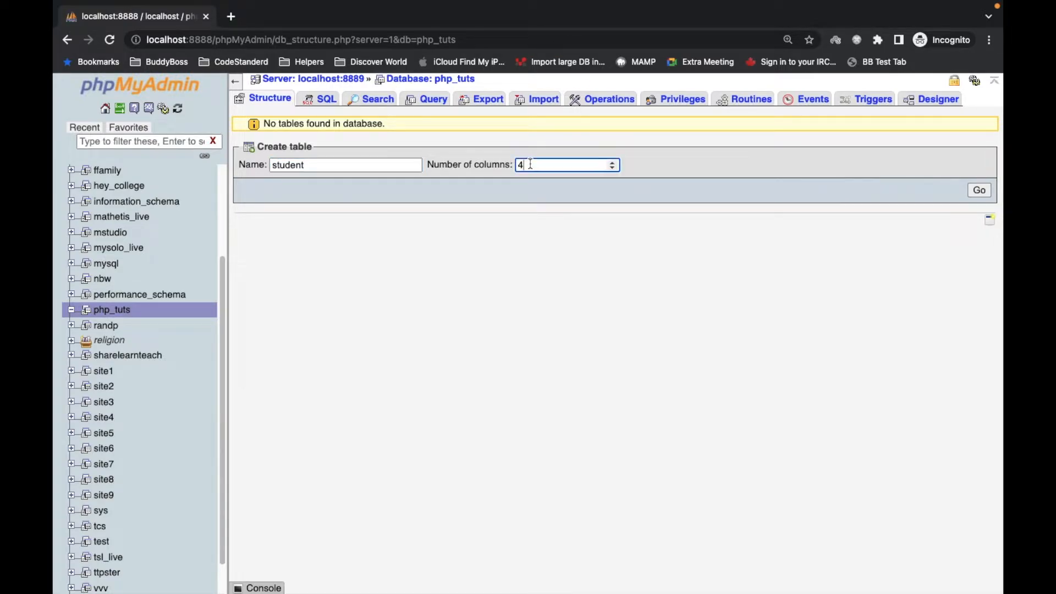
key("BackSpace")
type("3")
left_click(979, 191)
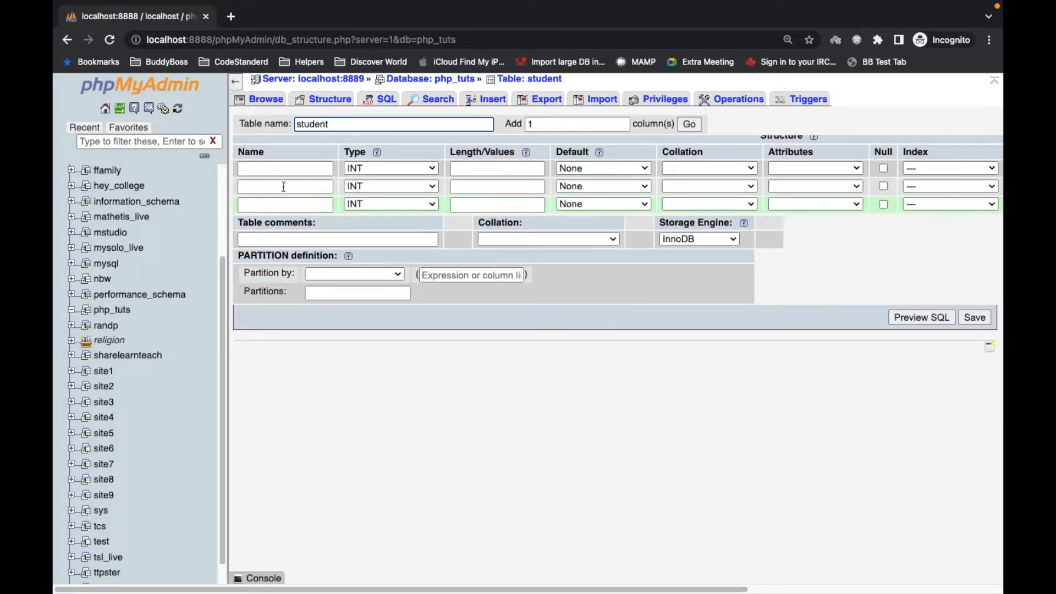
- Define the first column as id of type INT with a PRIMARY index and auto increment
left_click(288, 170)
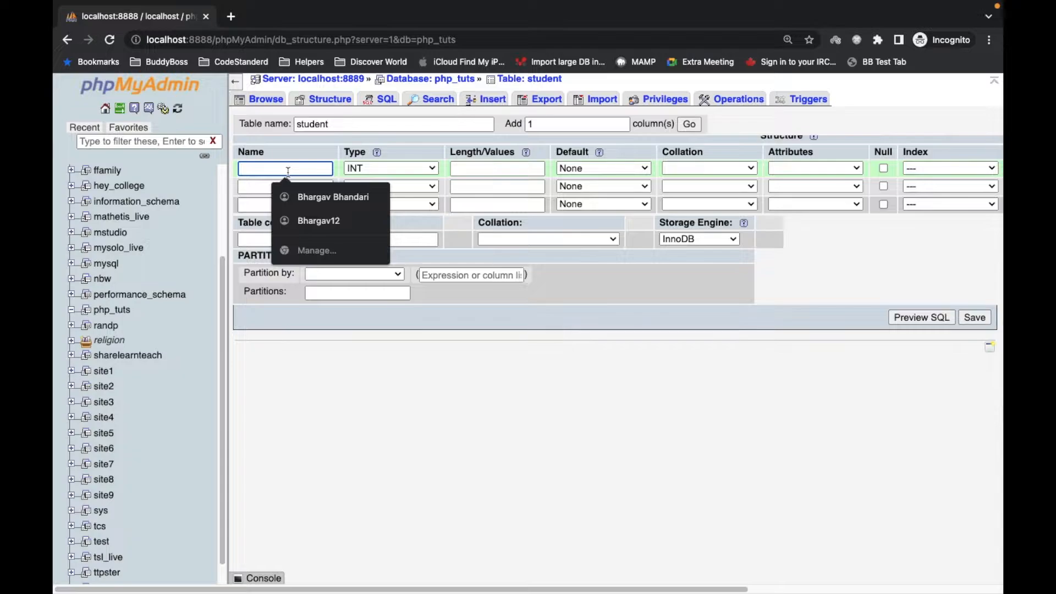
type("id")
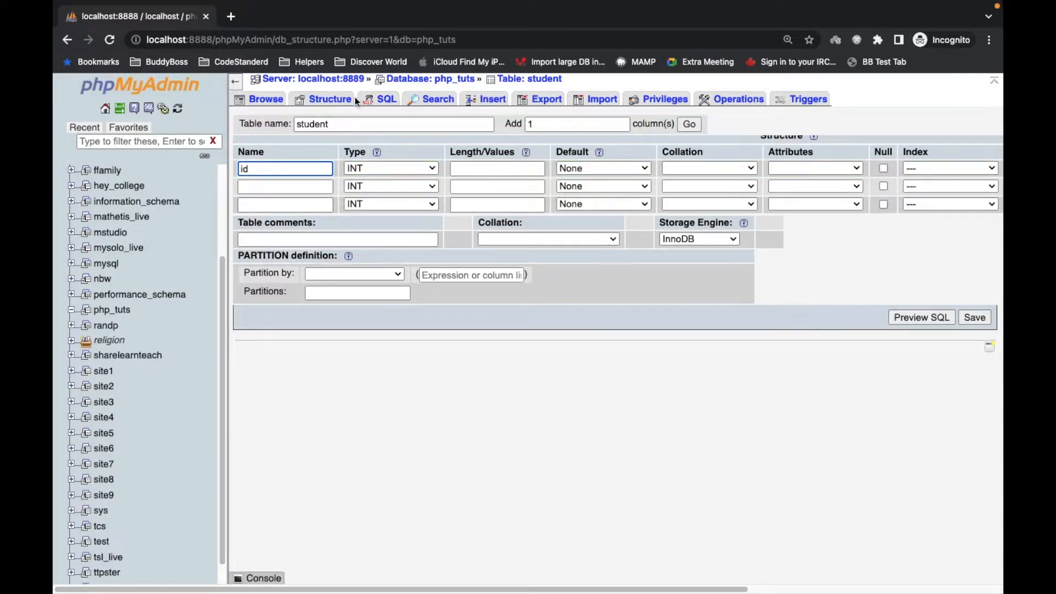
left_click(399, 168)
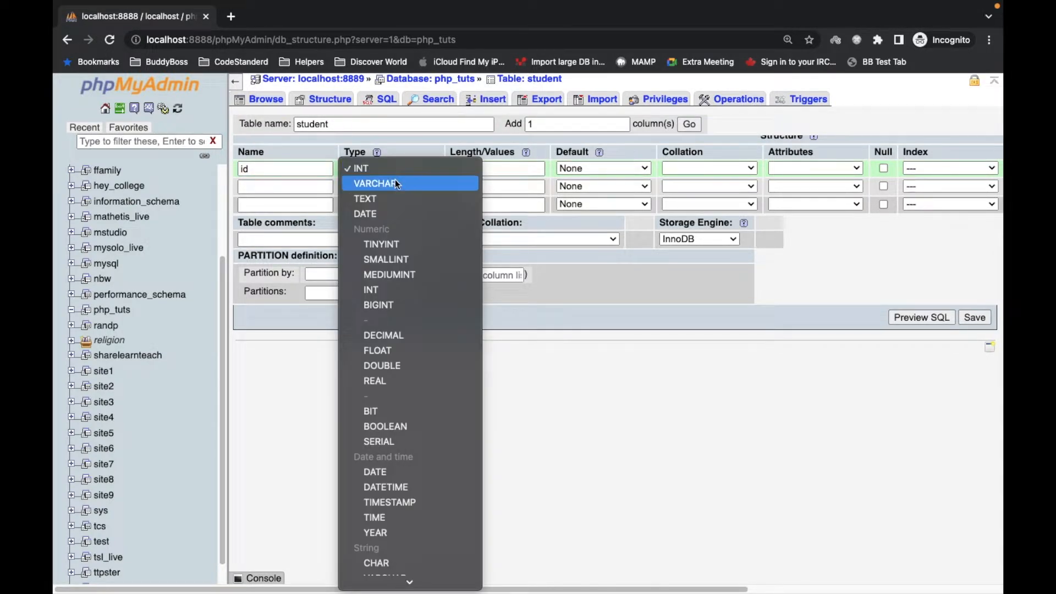
left_click(397, 172)
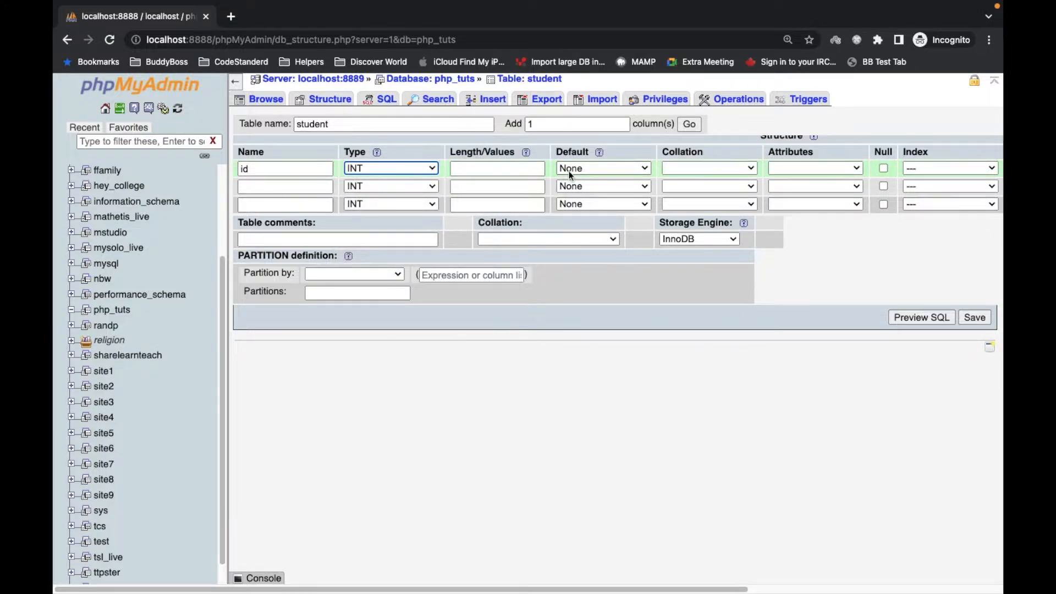
left_click(607, 169)
left_click(607, 168)
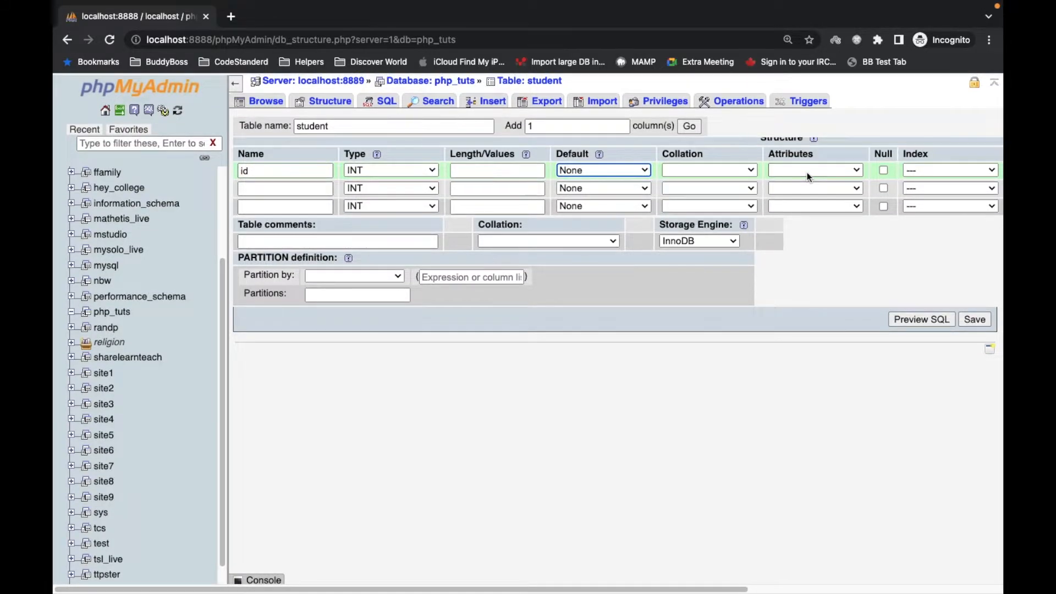
left_click(912, 167)
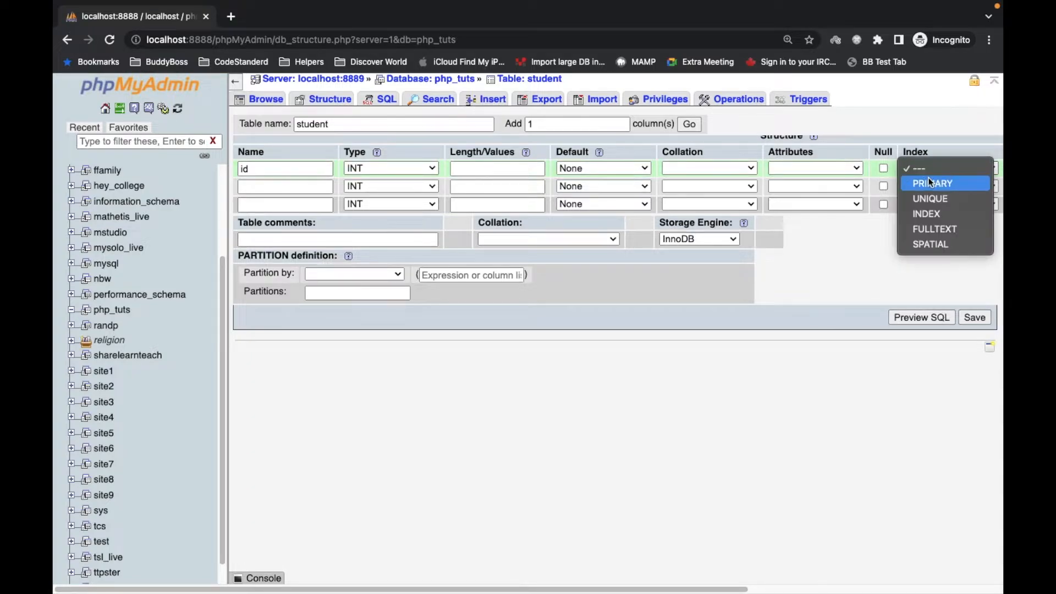
left_click(929, 182)
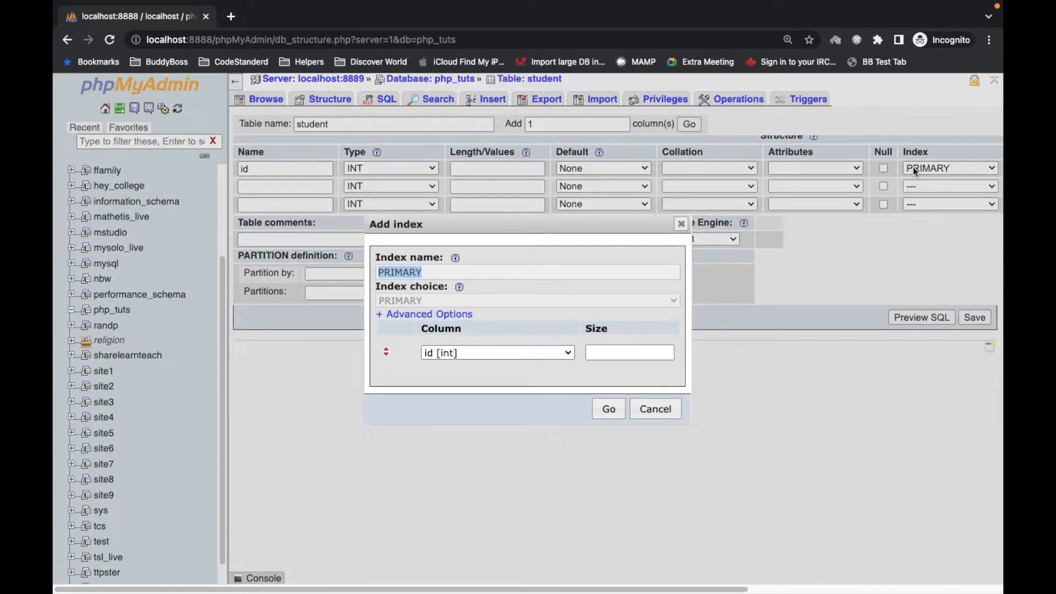
left_click(606, 409)
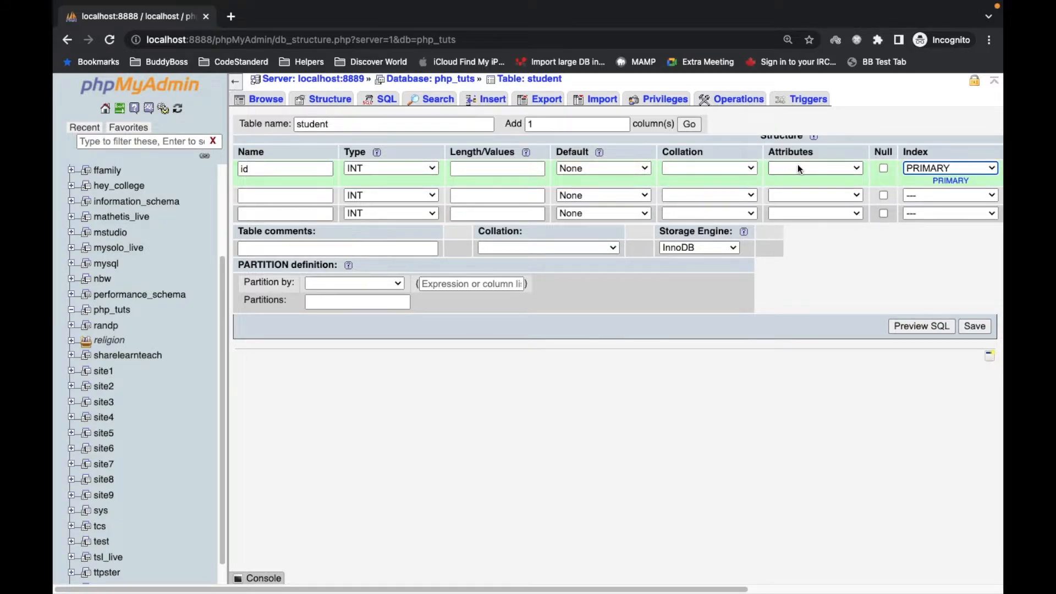
scroll(797, 164, "right", 6)
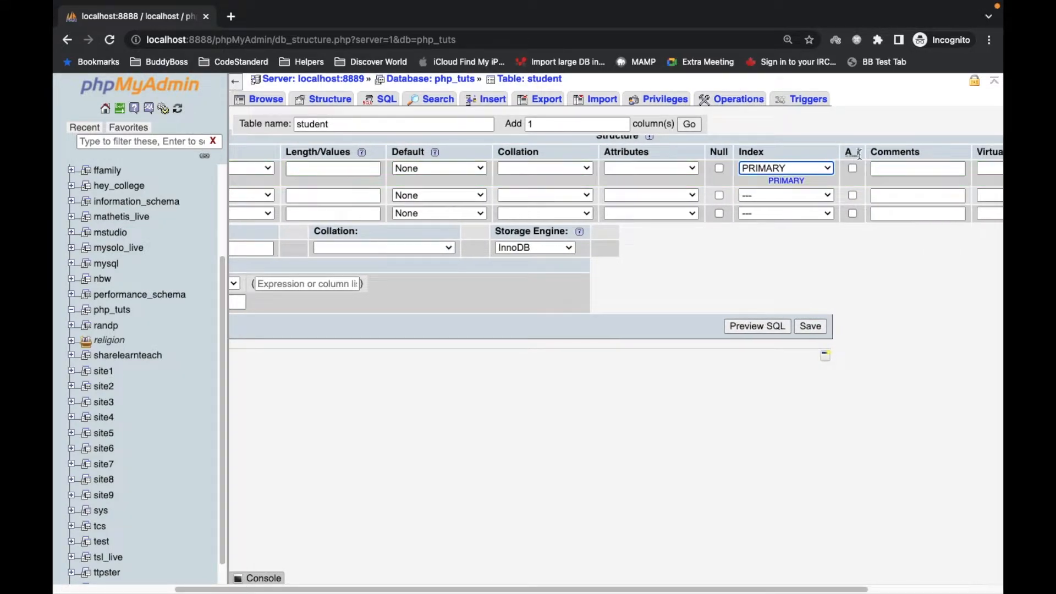
left_click(853, 169)
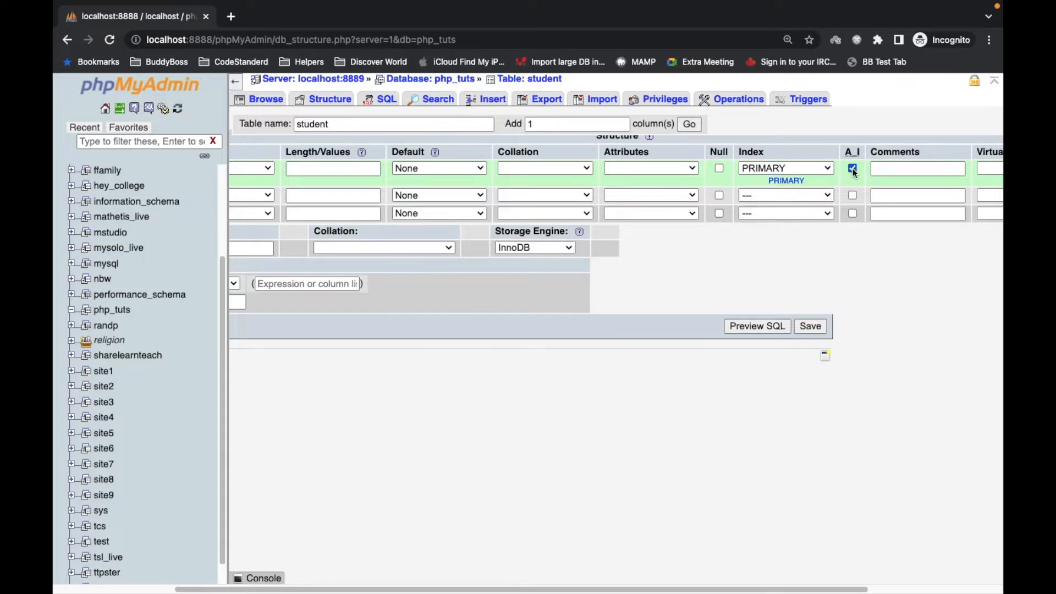
scroll(853, 168, "left", 6)
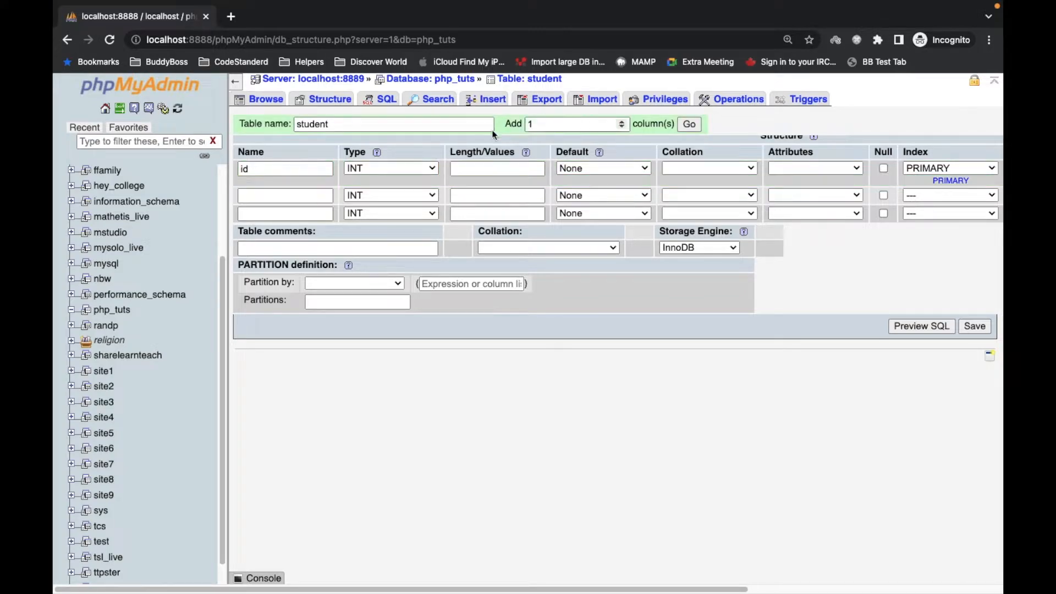
- Define the second column as first_name of type VARCHAR with length 255
left_click(284, 193)
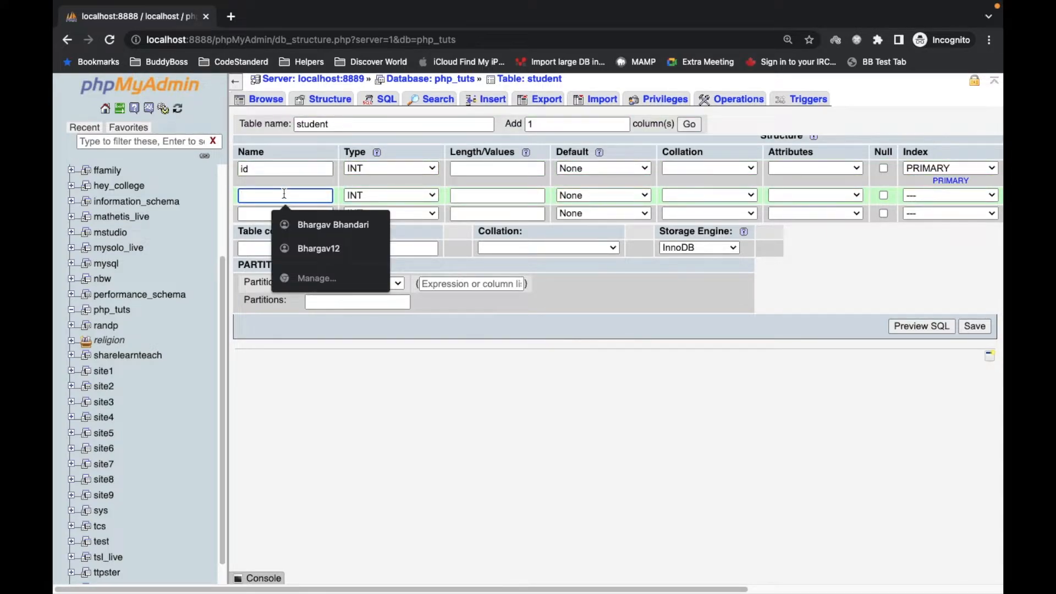
type("Fisr")
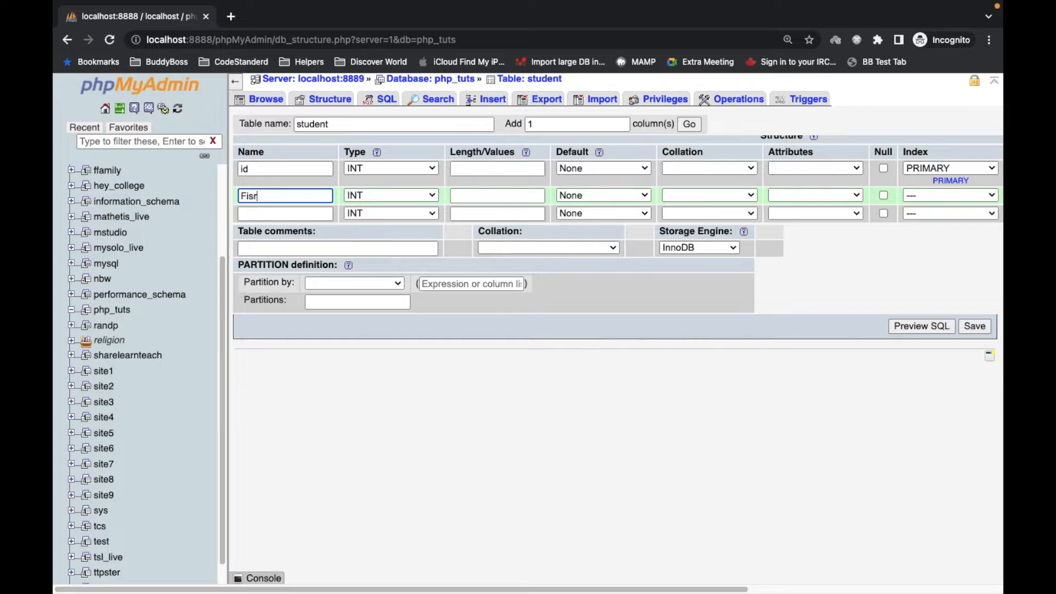
type("first_name")
left_click(377, 198)
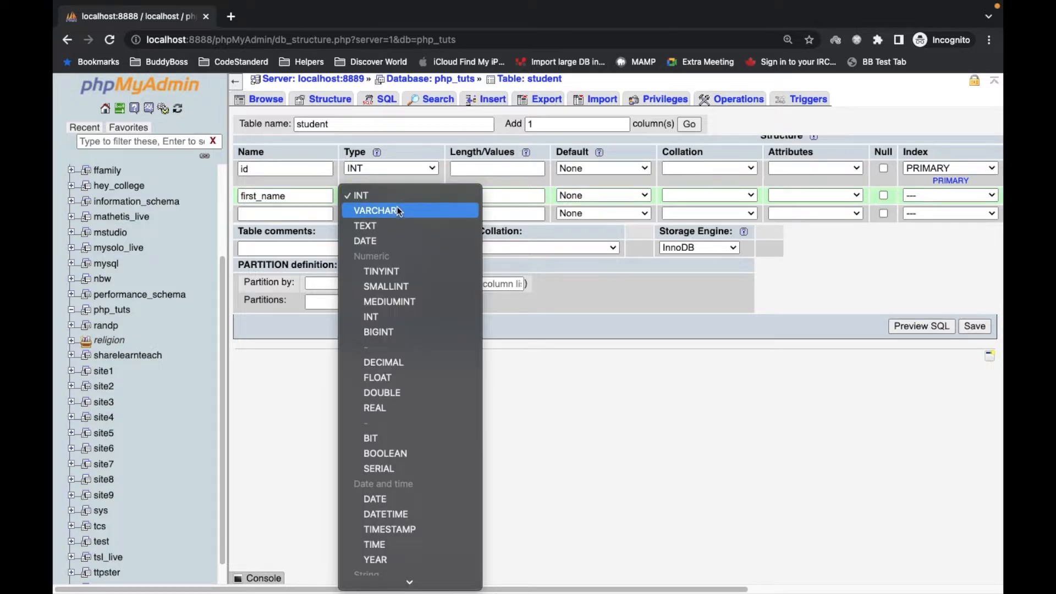
left_click(397, 210)
left_click(501, 195)
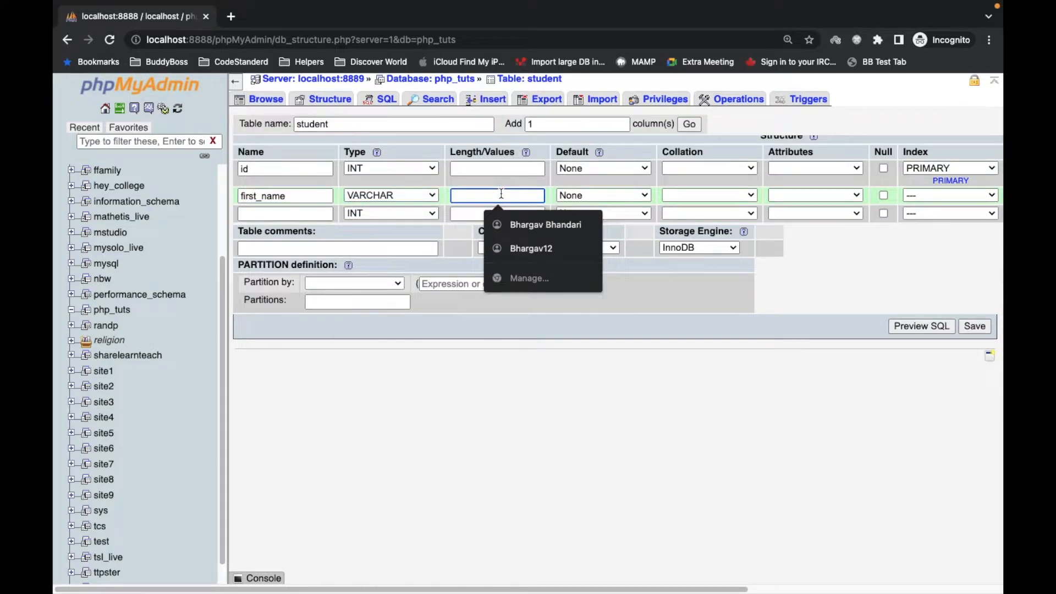
type("255")
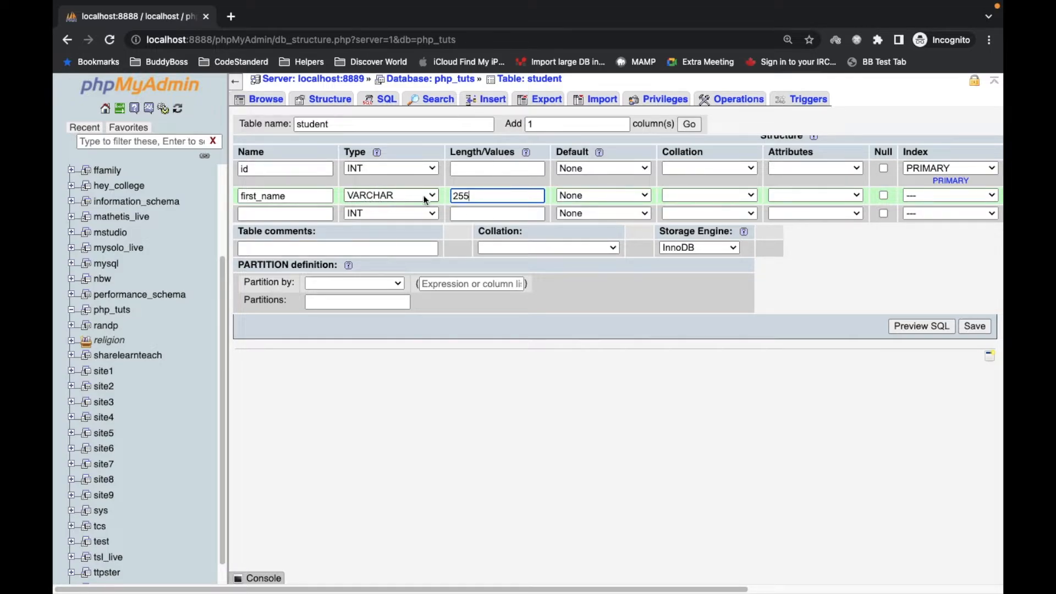
- Define the third column as last_name of type VARCHAR with length 255
left_click(285, 213)
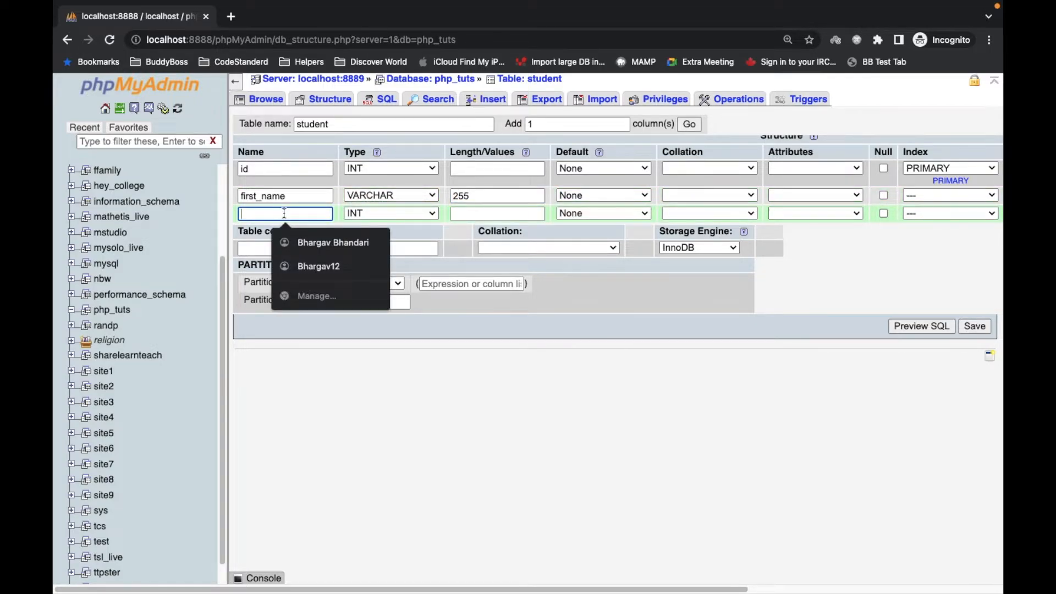
type("last_name")
left_click(399, 212)
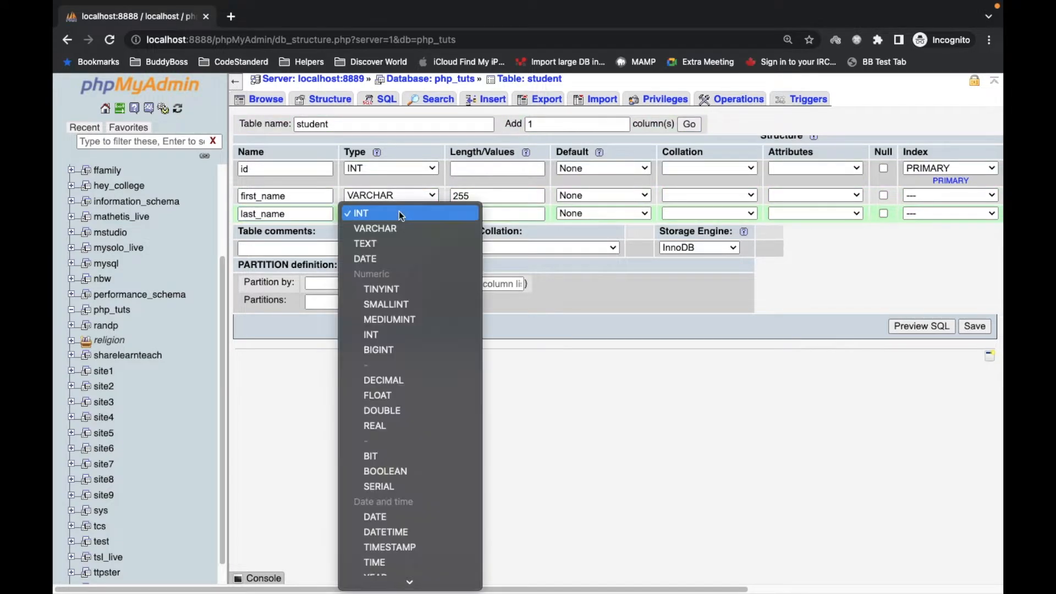
left_click(395, 230)
left_click(470, 214)
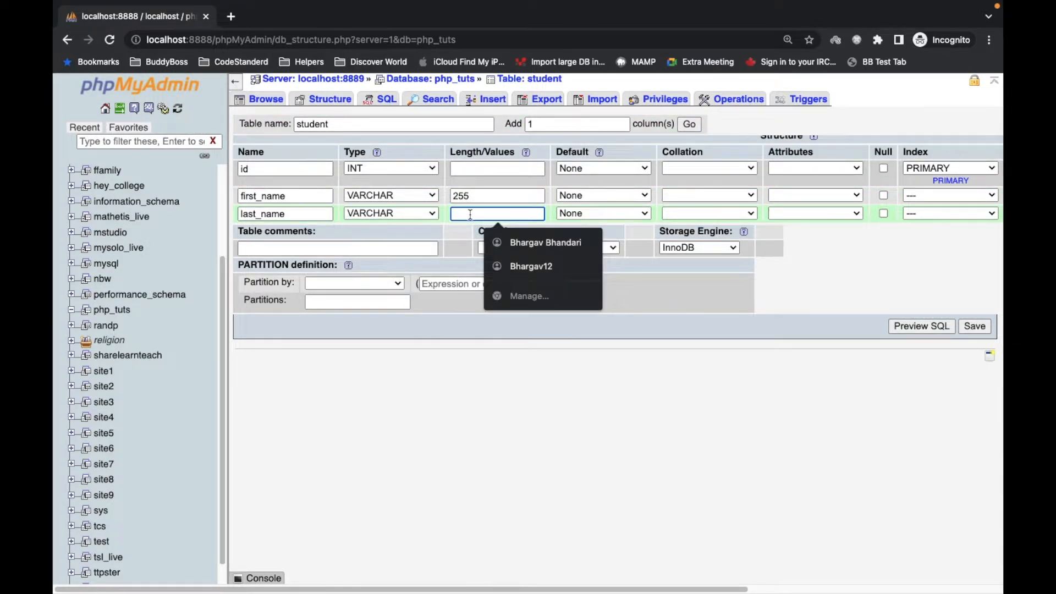
type("255")
left_click(815, 261)
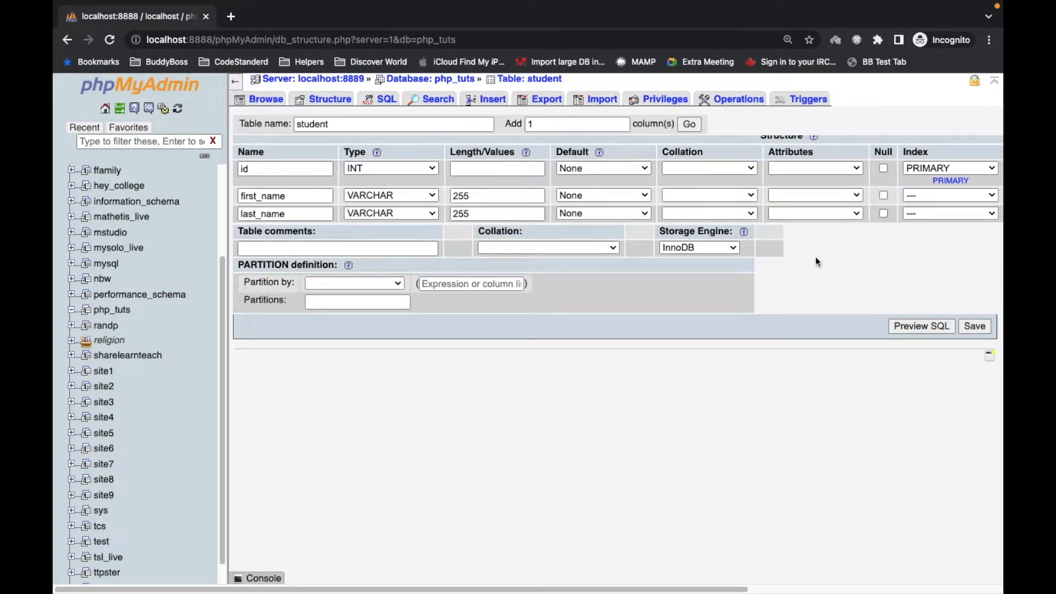
- Save the new student table
scroll(815, 256, "right", 5)
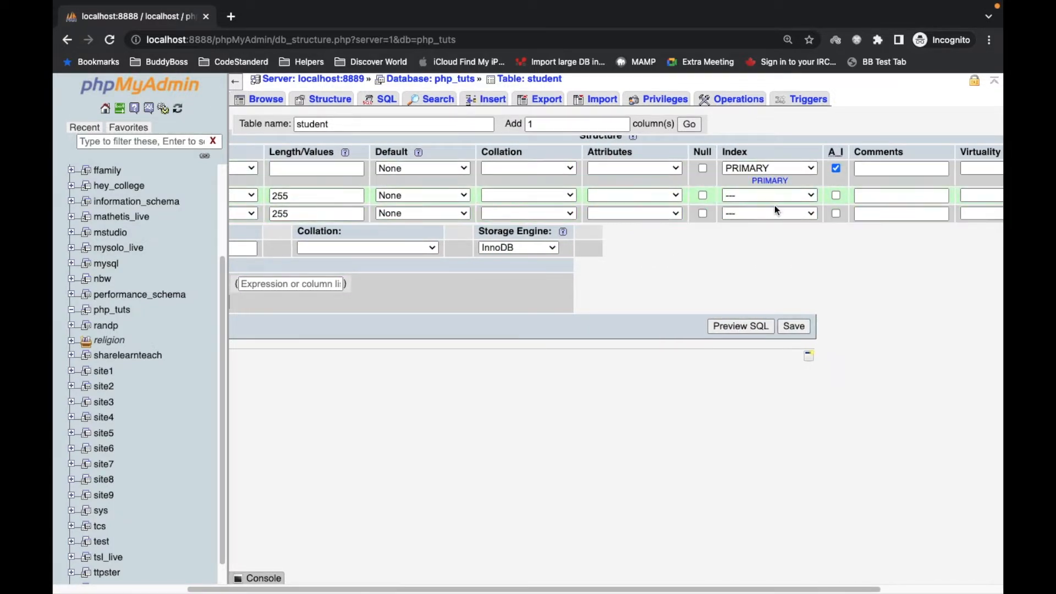
scroll(712, 213, "right", 1)
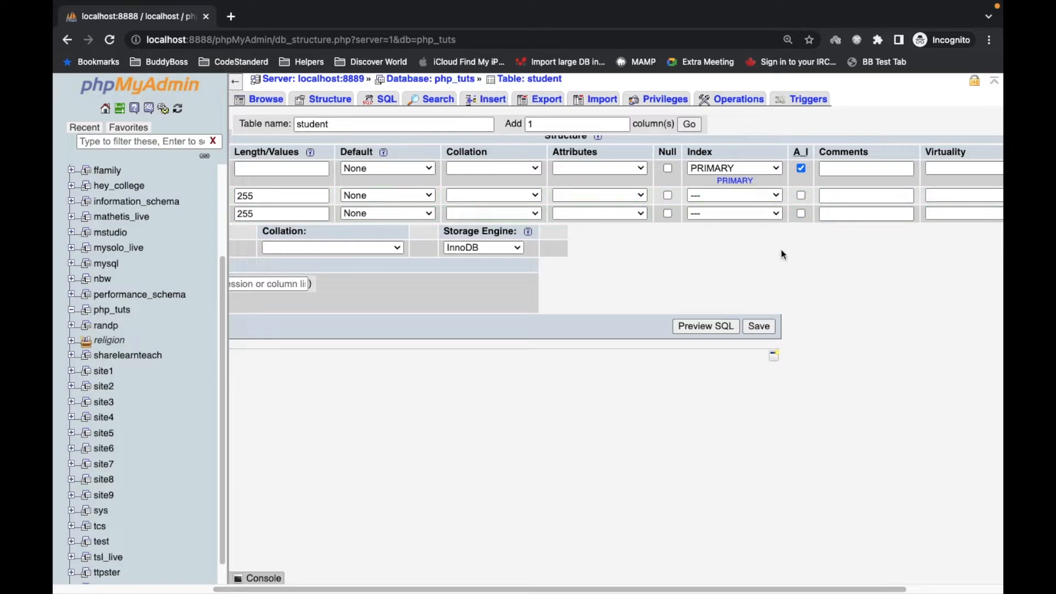
scroll(762, 263, "left", 6)
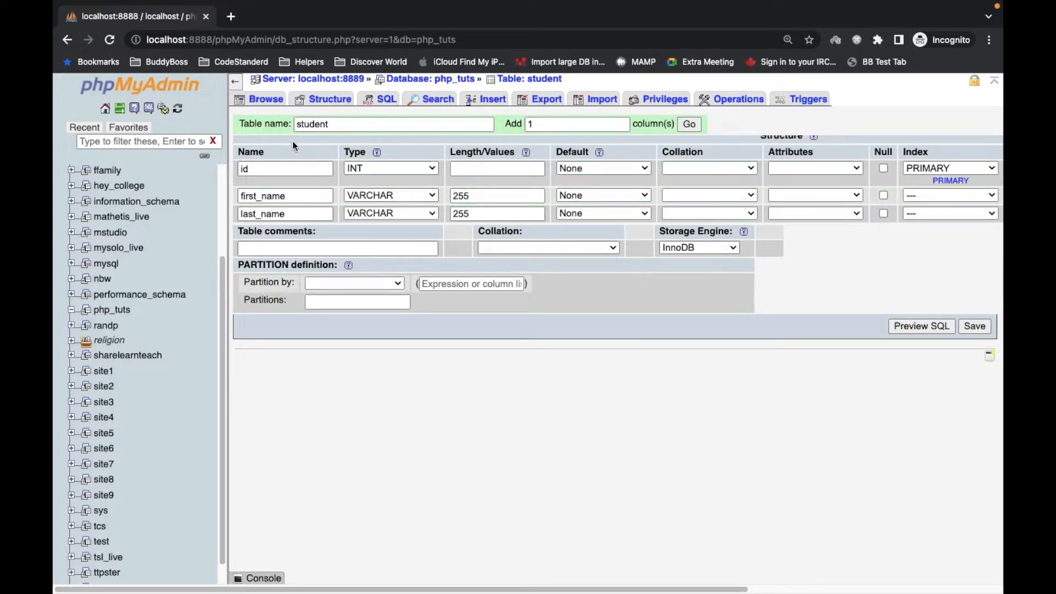
left_click(978, 327)
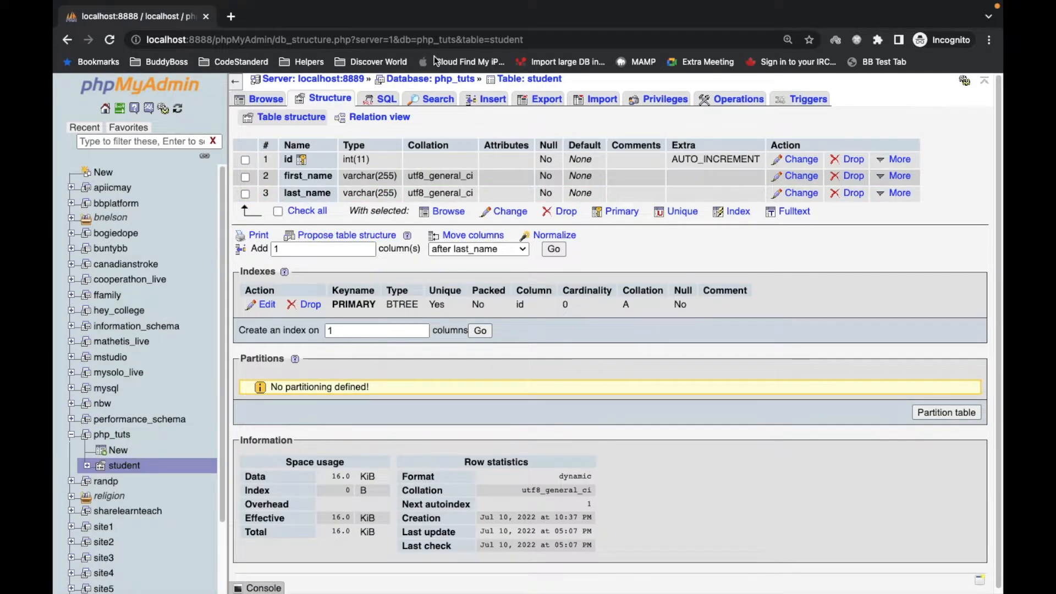
- Open the php_tuts database and browse the student table's contents
left_click(457, 79)
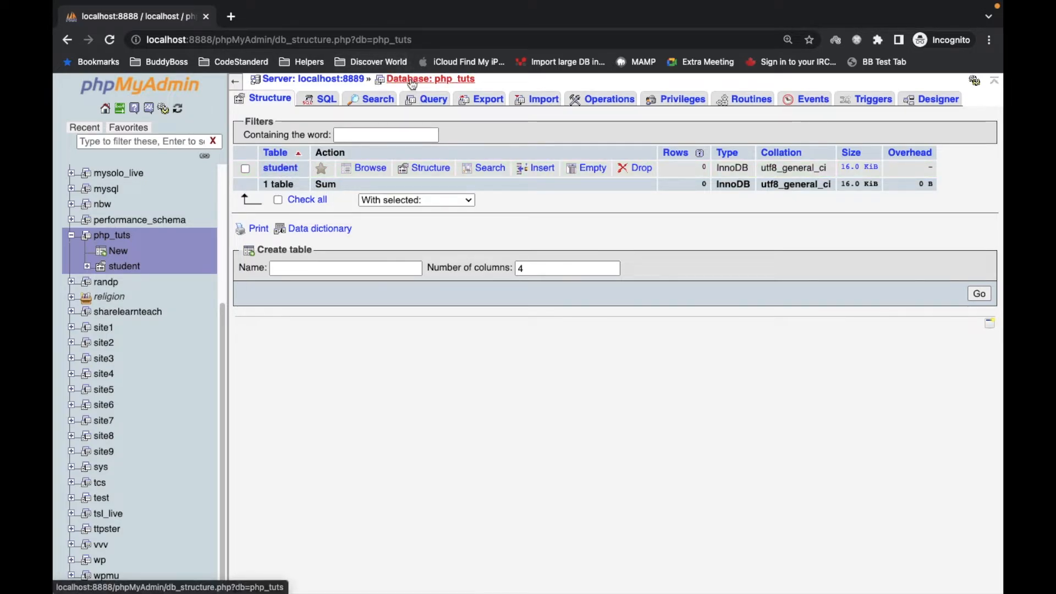
left_click(283, 169)
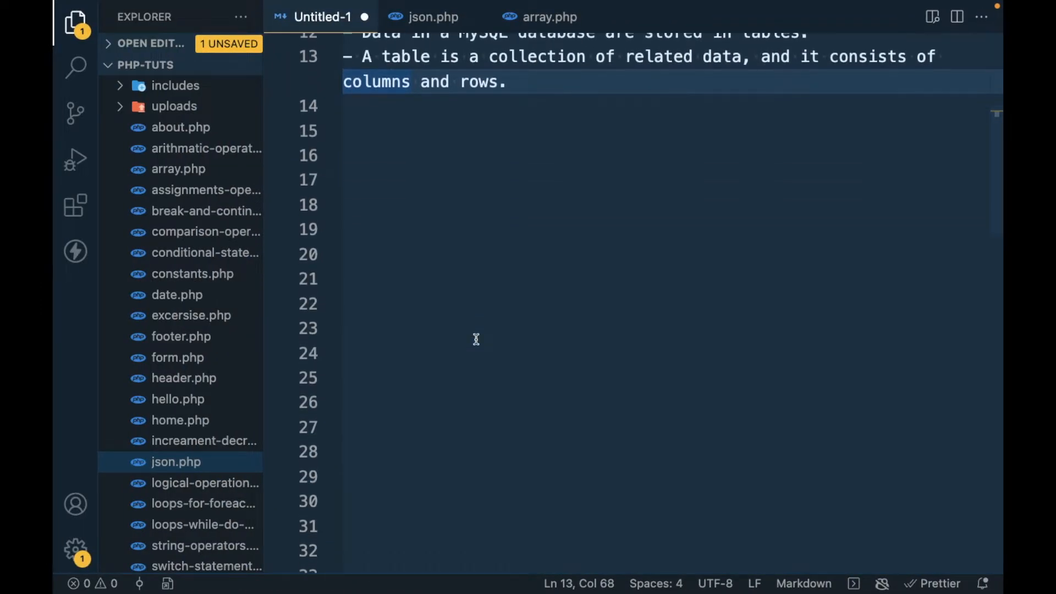
scroll(476, 339, "down", 5)
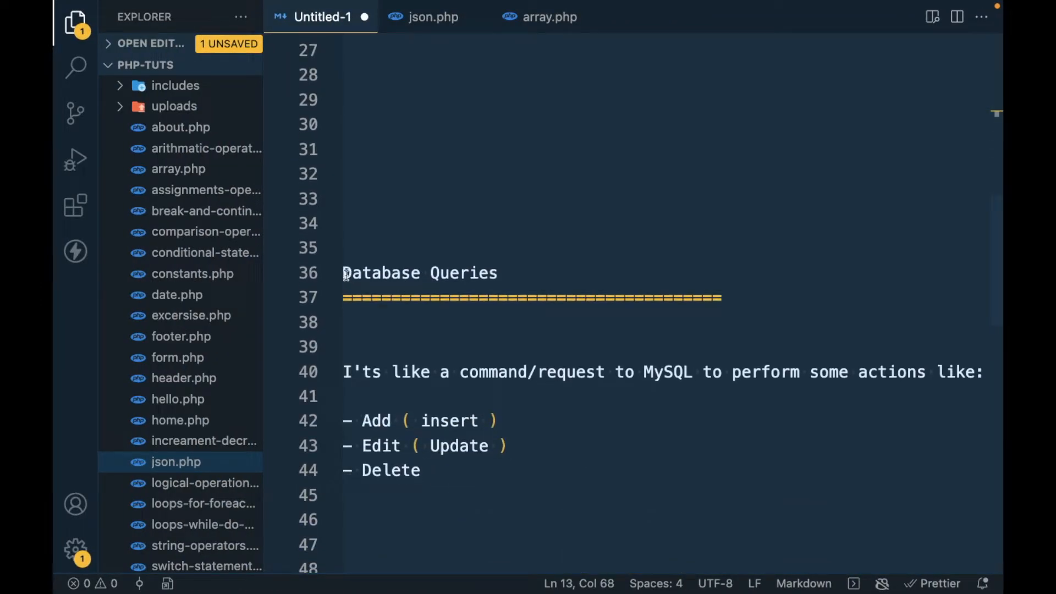
- Highlight the Database Queries heading and the insert, Edit, Update and Delete actions in the notes
left_click_drag(346, 273, 538, 272)
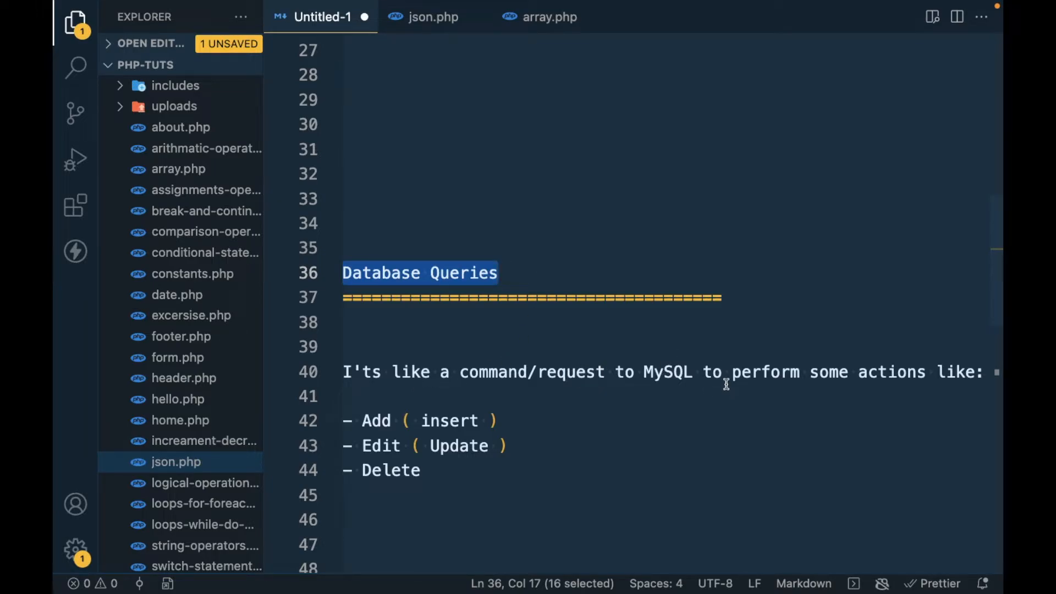
scroll(745, 380, "down", 2)
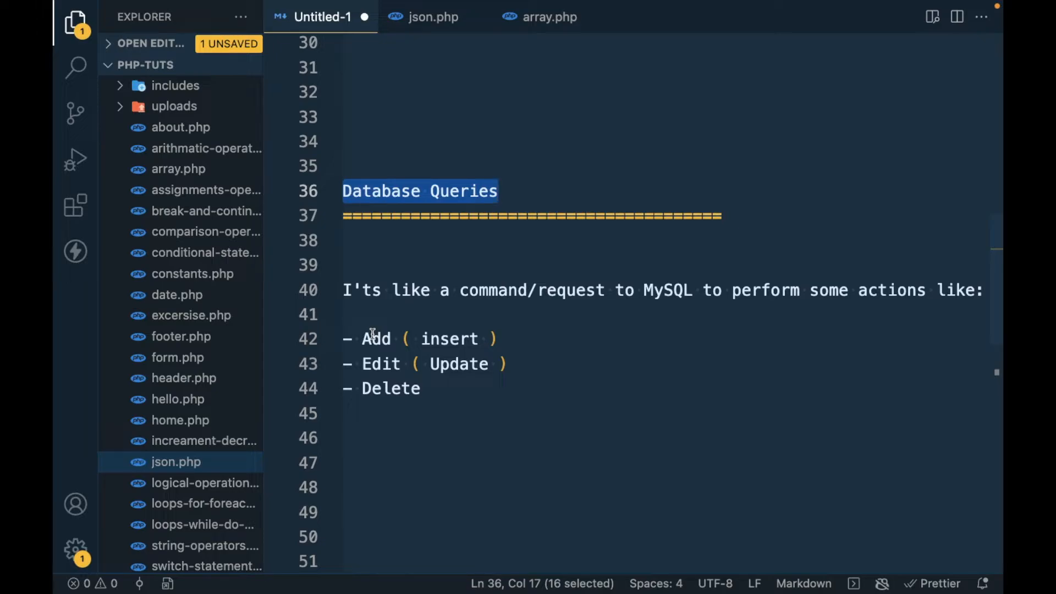
double_click(441, 337)
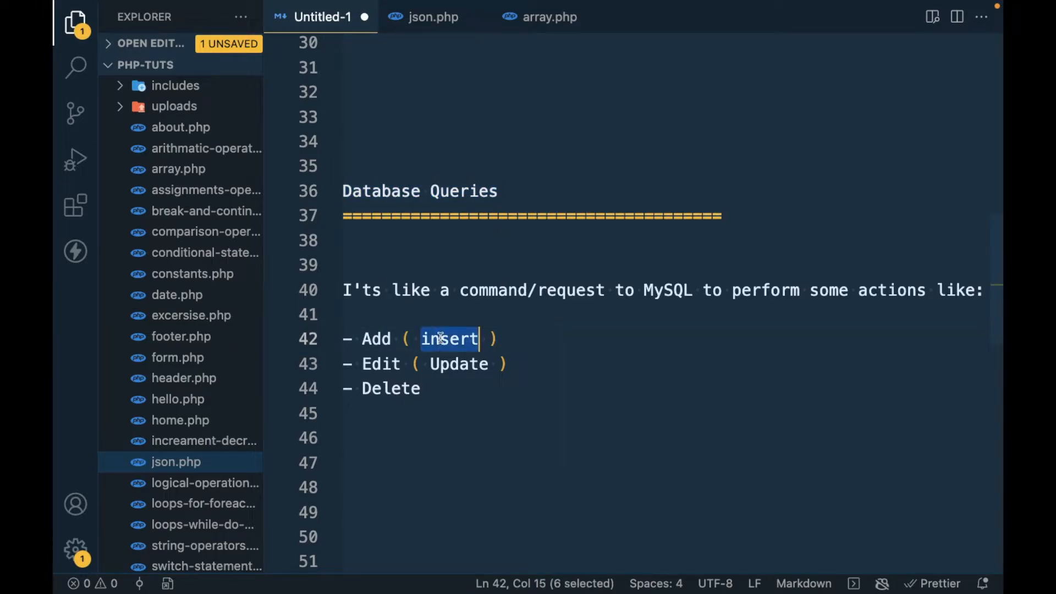
double_click(392, 364)
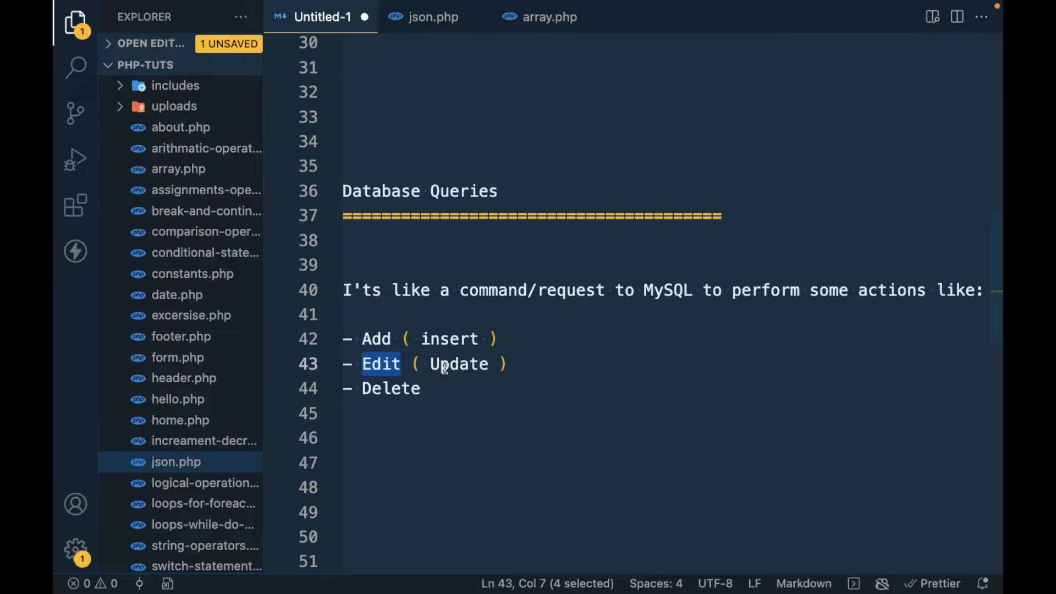
double_click(445, 367)
double_click(372, 380)
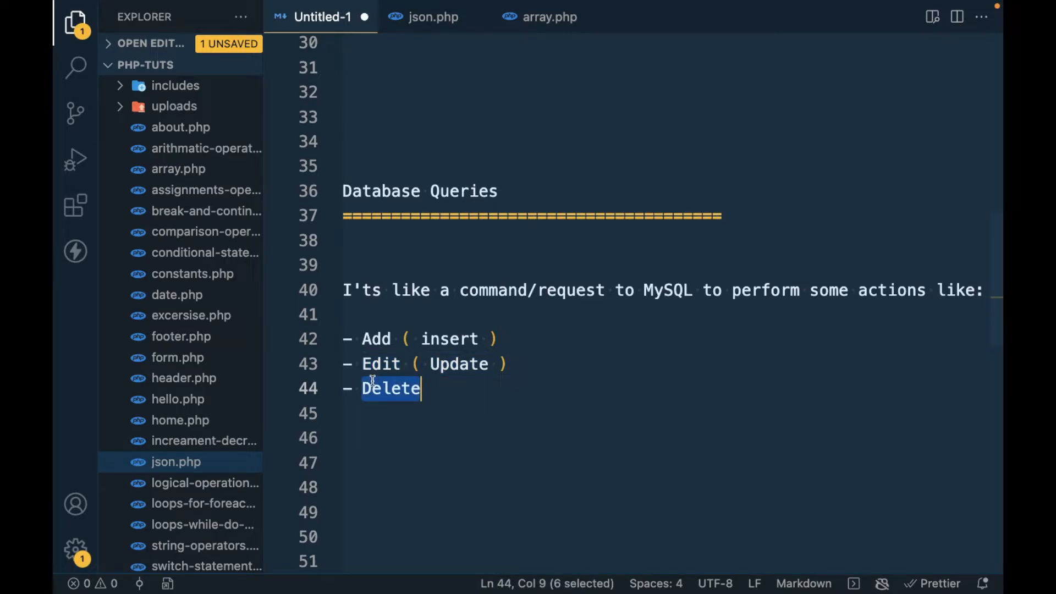
key("ctrl+Left")
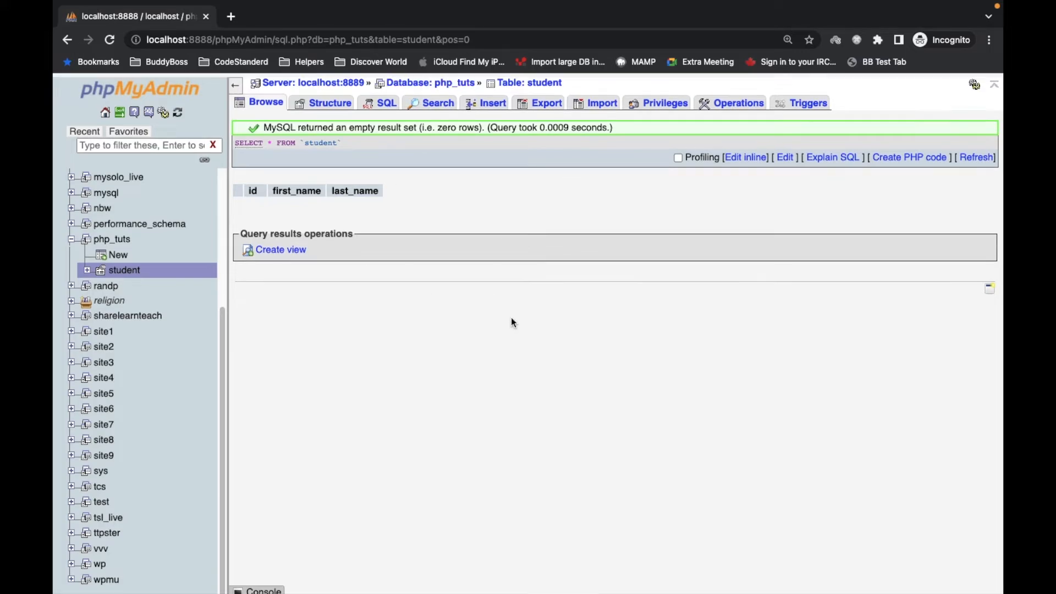
- Insert a row into the student table with a sample first and last name, leaving id empty
left_click(491, 102)
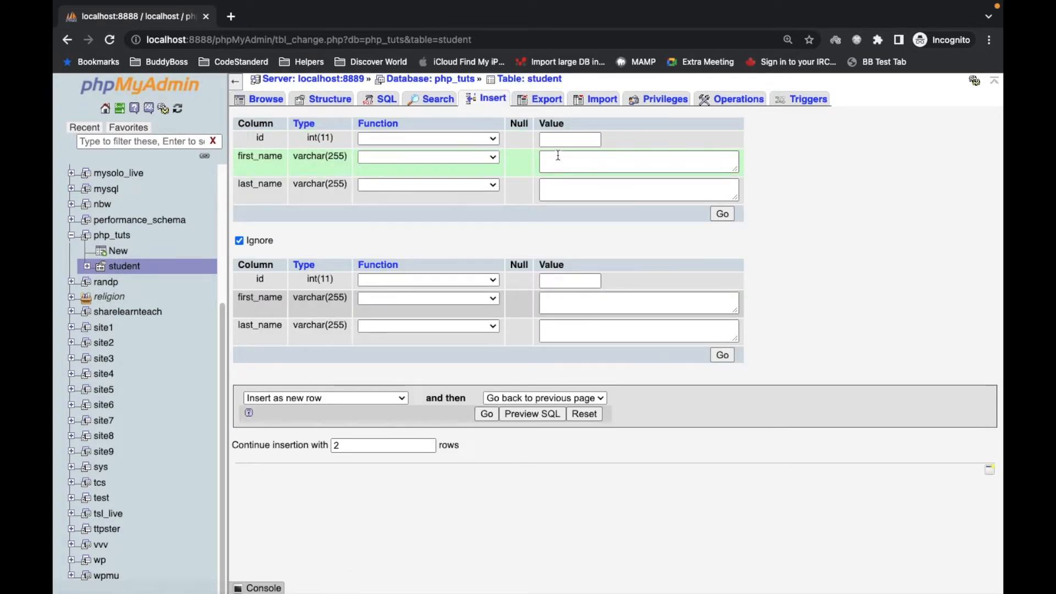
left_click(557, 140)
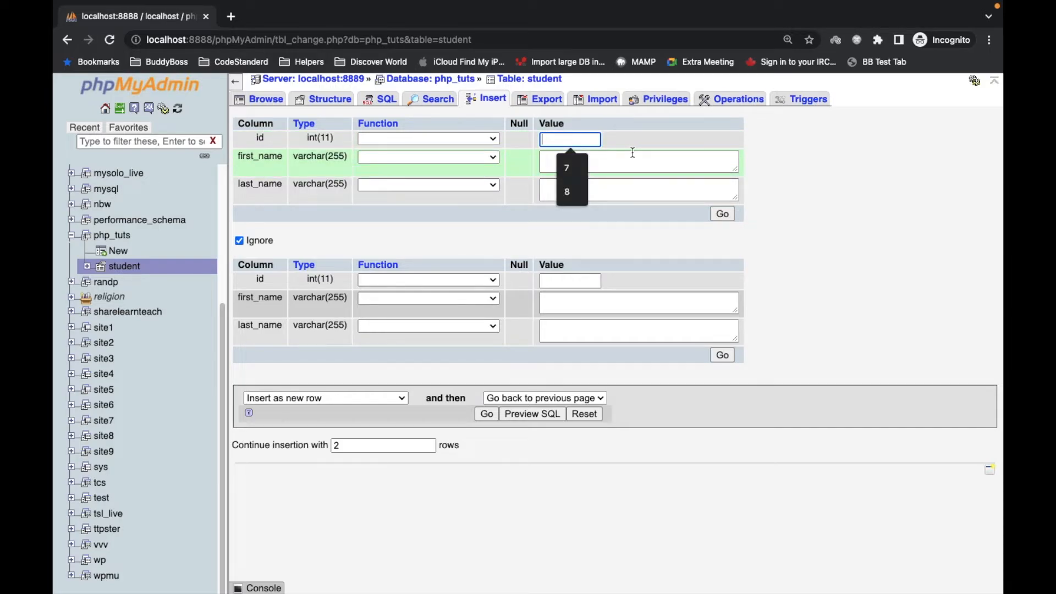
left_click(622, 137)
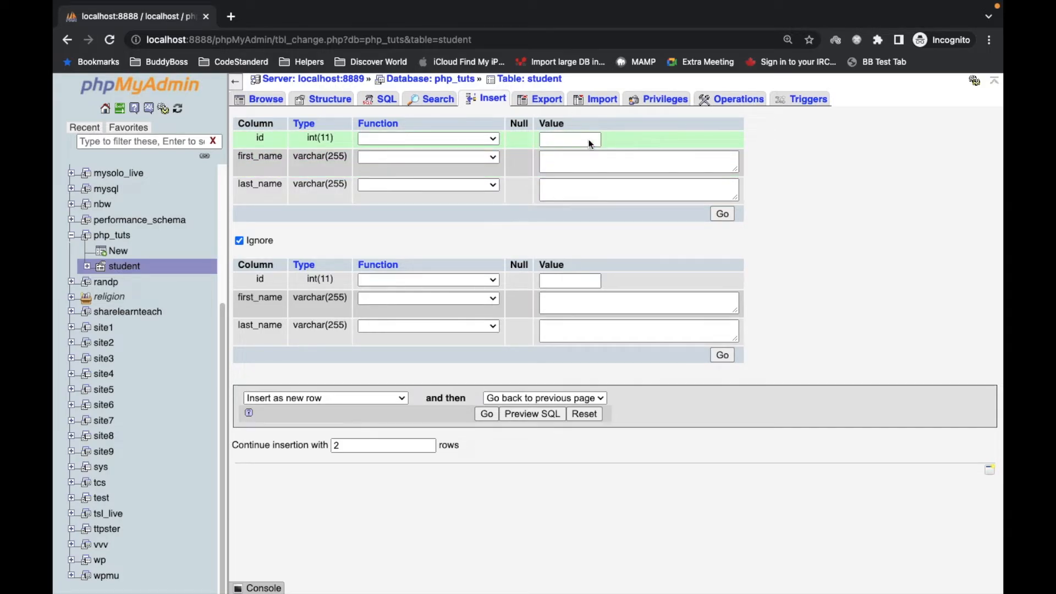
left_click(579, 157)
type("Bunty")
key("Tab")
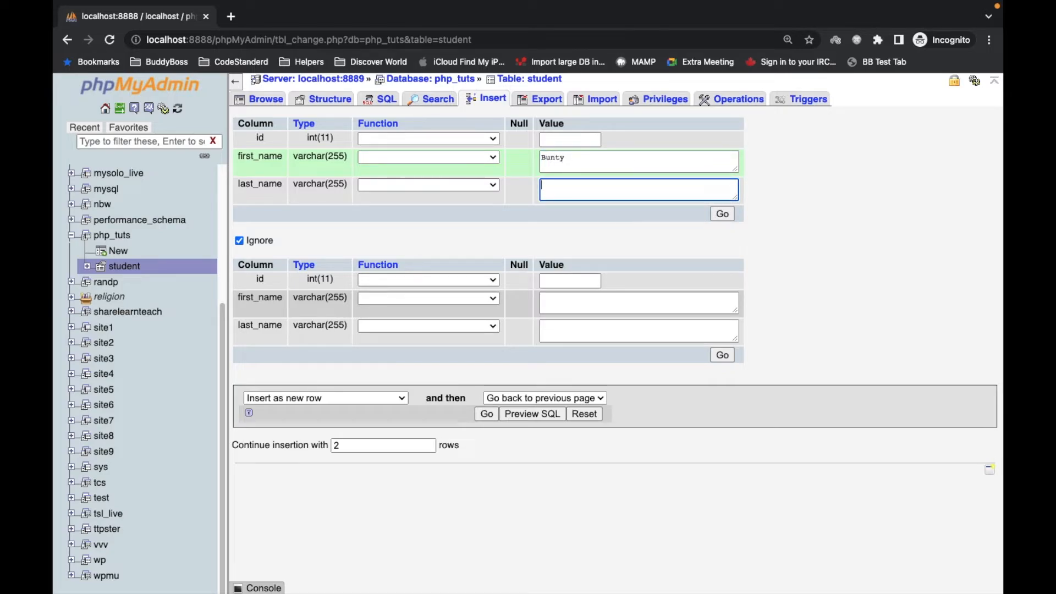
type("Samson")
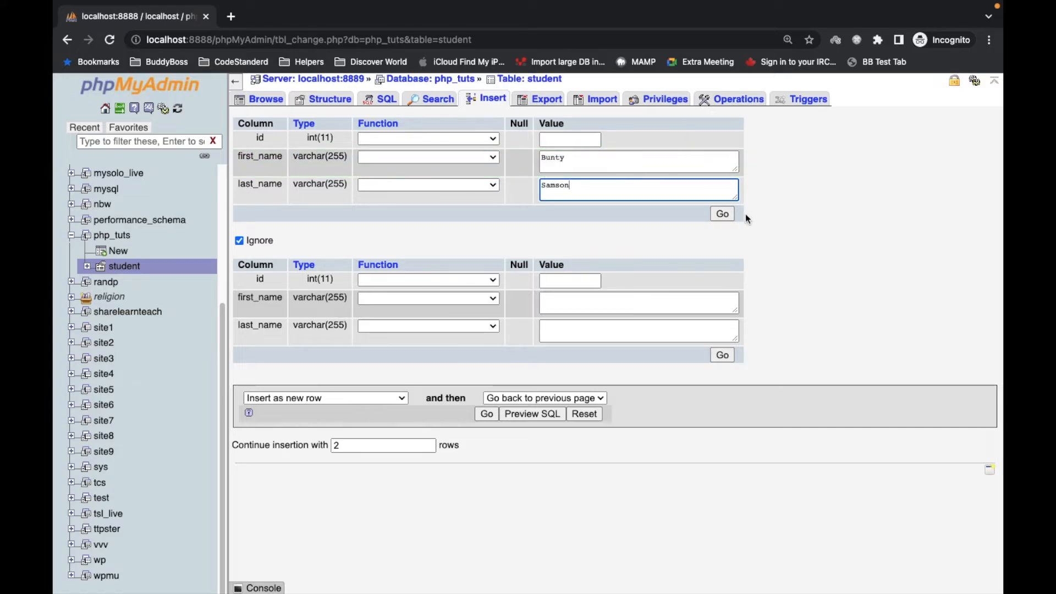
left_click(724, 214)
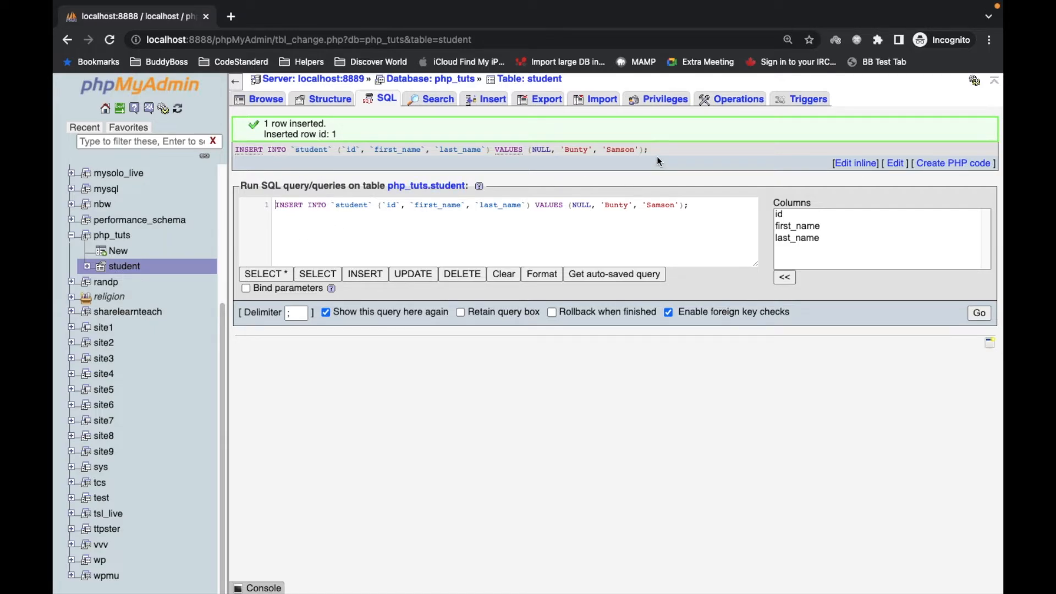
- Select and copy the generated INSERT INTO student query
left_click_drag(661, 152, 234, 152)
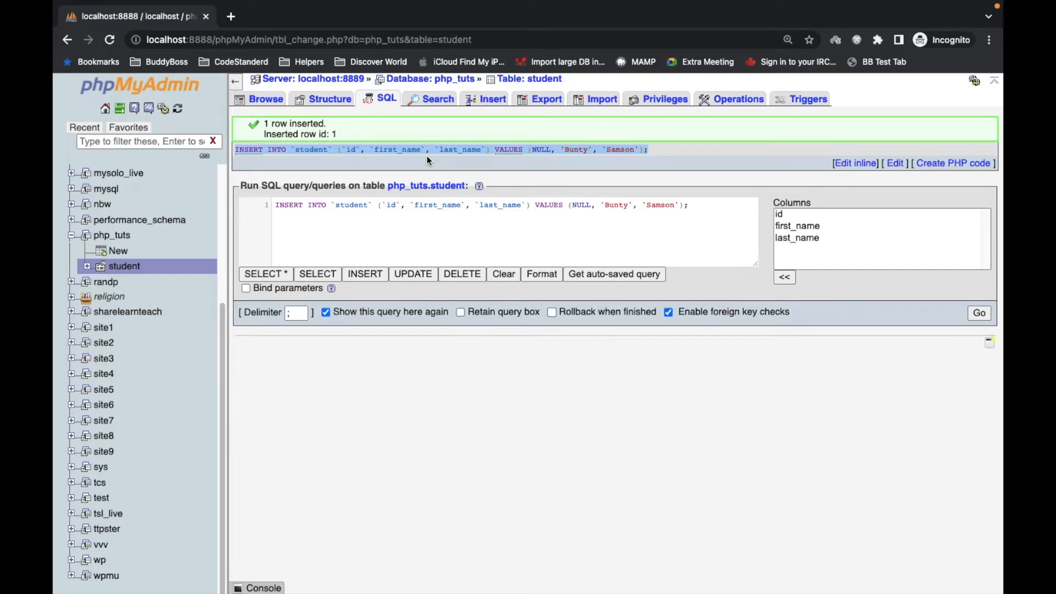
key("super+Tab")
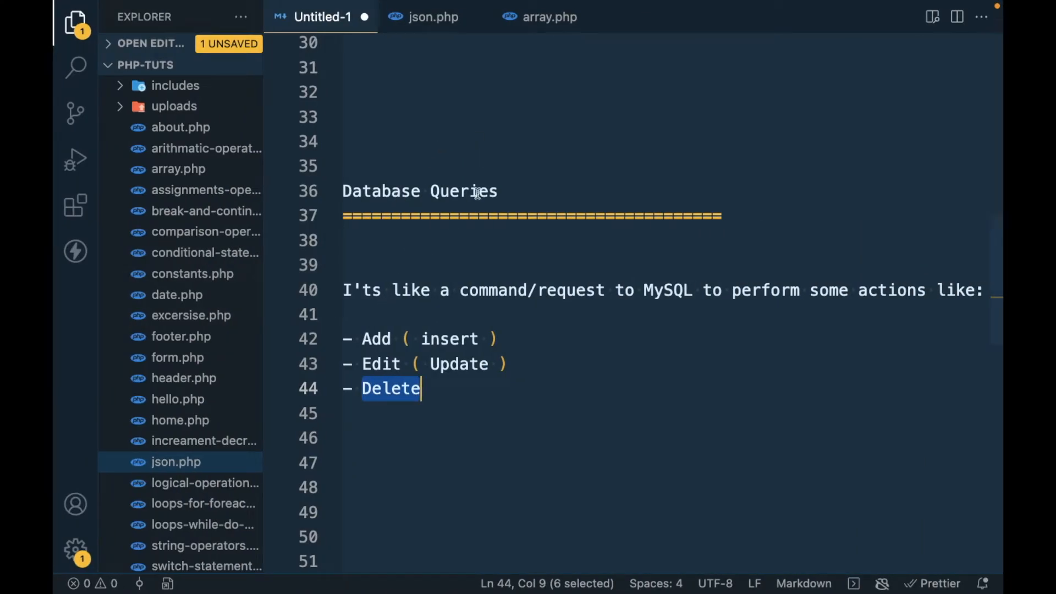
key("super+Tab")
left_click(317, 149)
key("super+c")
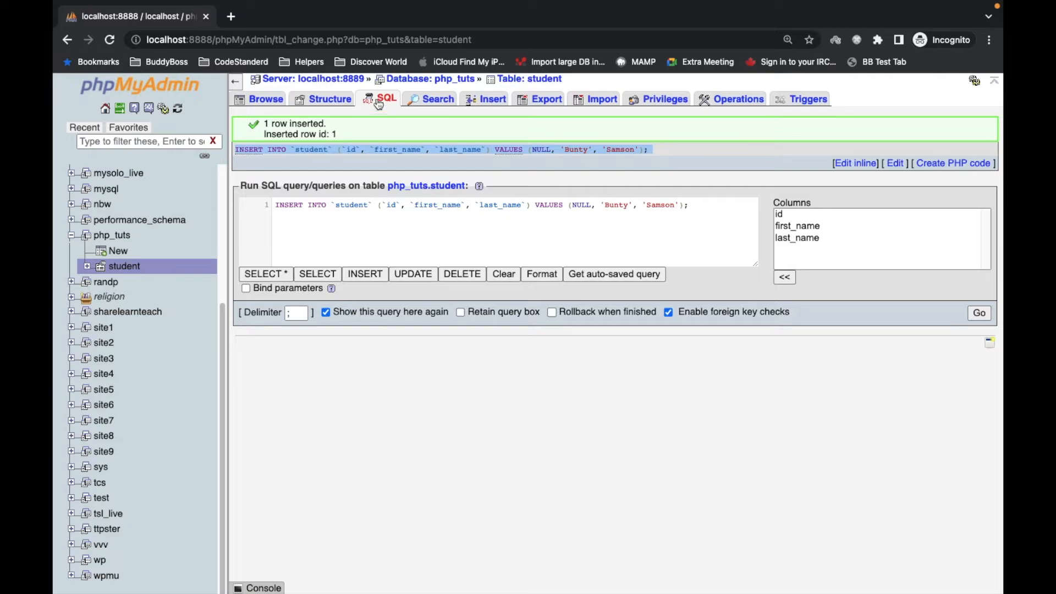
- Paste the copied INSERT query into the student table's SQL query box
left_click(280, 99)
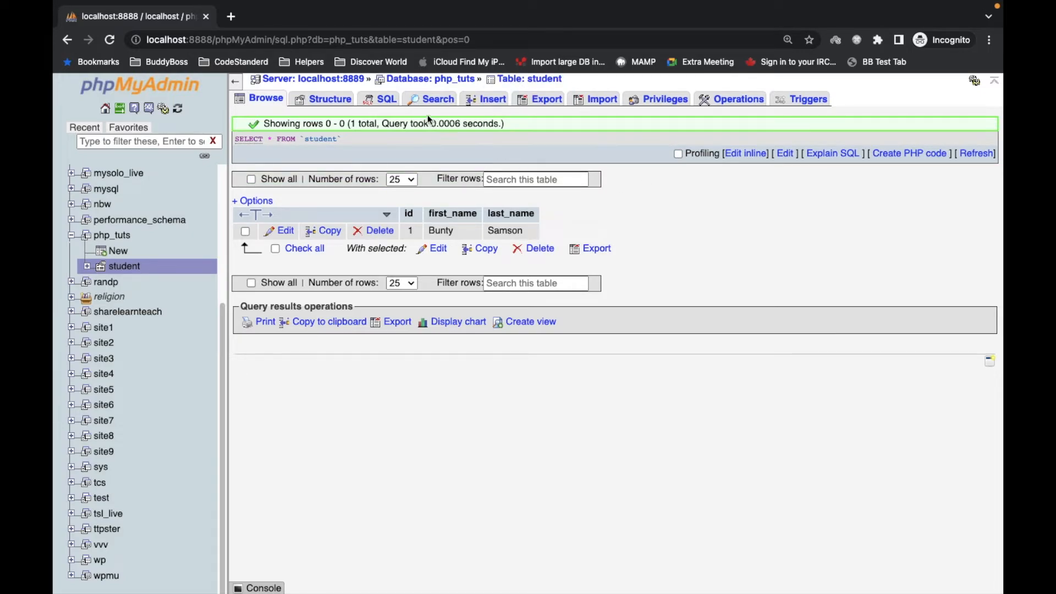
left_click(387, 102)
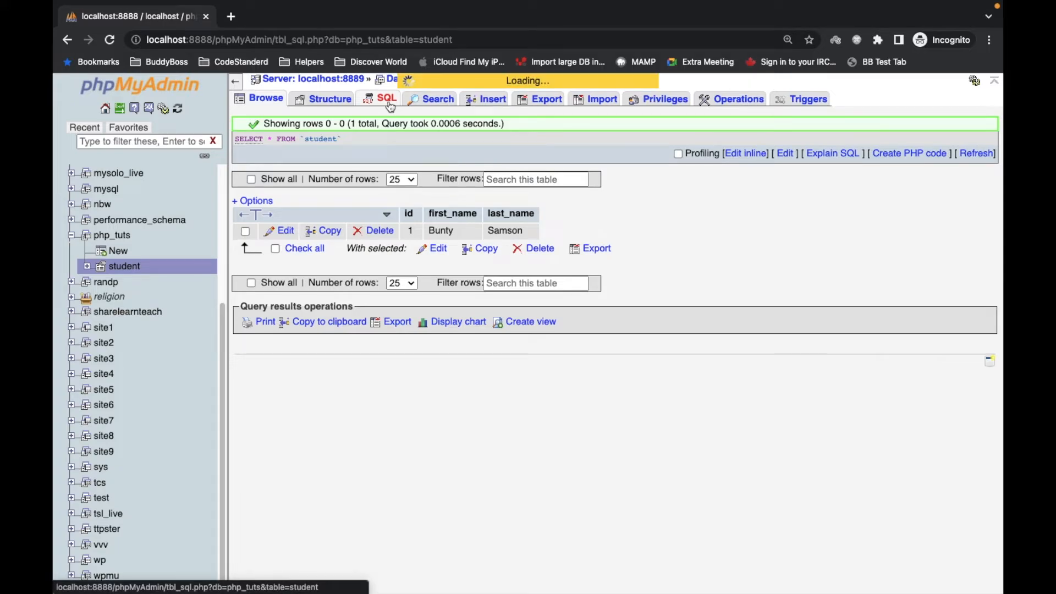
left_click(498, 209)
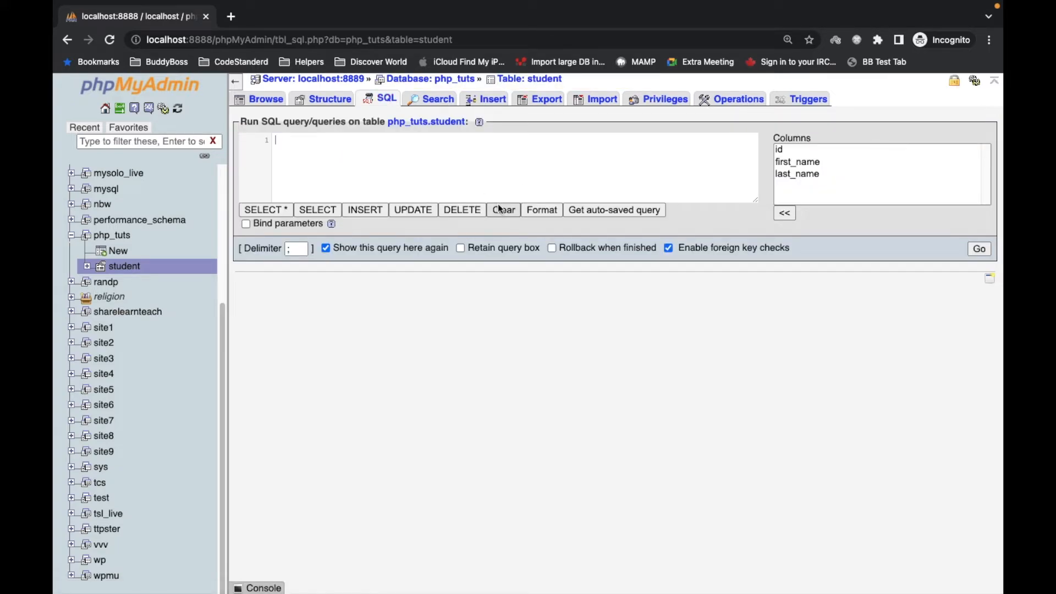
key("super+v")
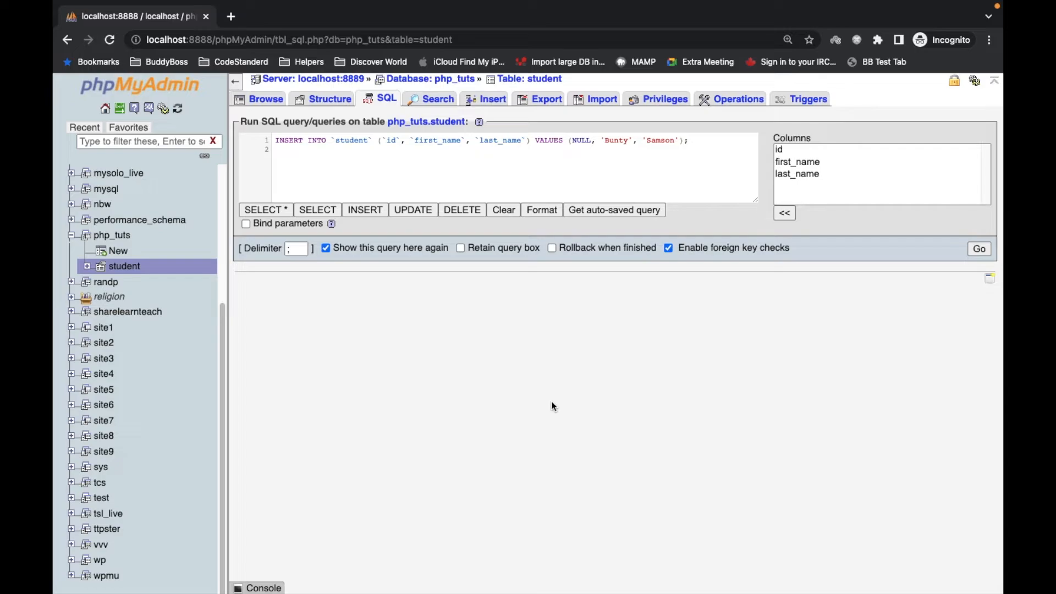
double_click(352, 139)
left_click_drag(279, 140, 697, 141)
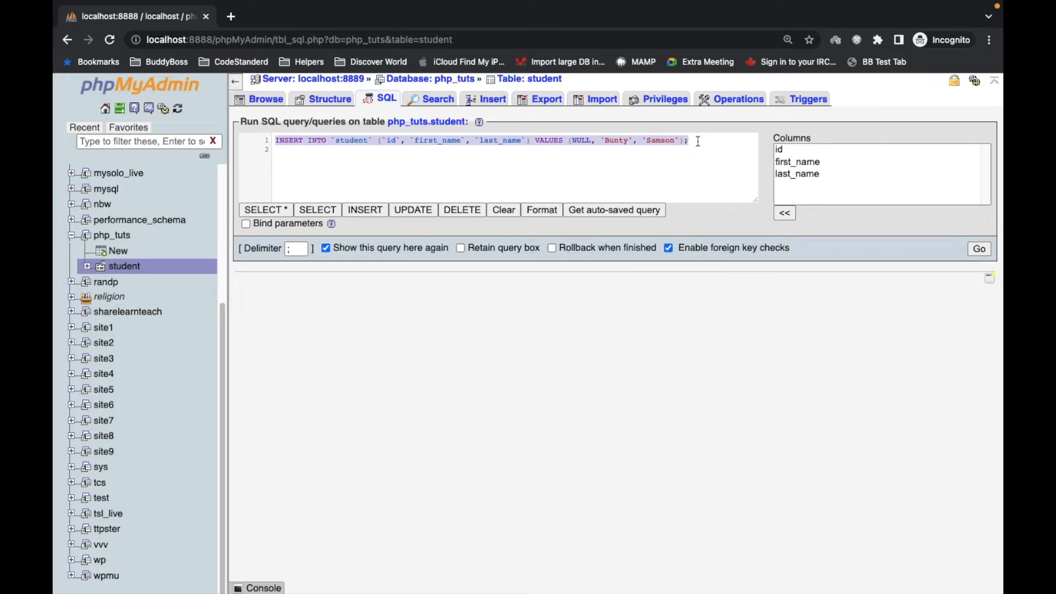
left_click(637, 147)
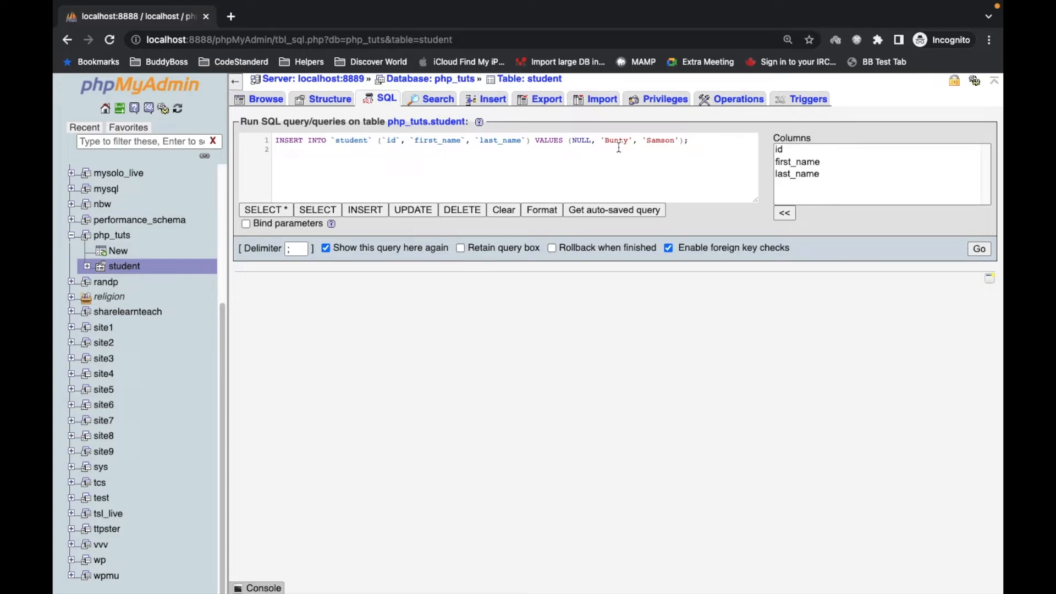
- Replace the query's first and last name values with another student's name and run the query
double_click(614, 141)
type("on")
key("BackSpace")
type("b")
double_click(654, 141)
type("Pete")
left_click(981, 248)
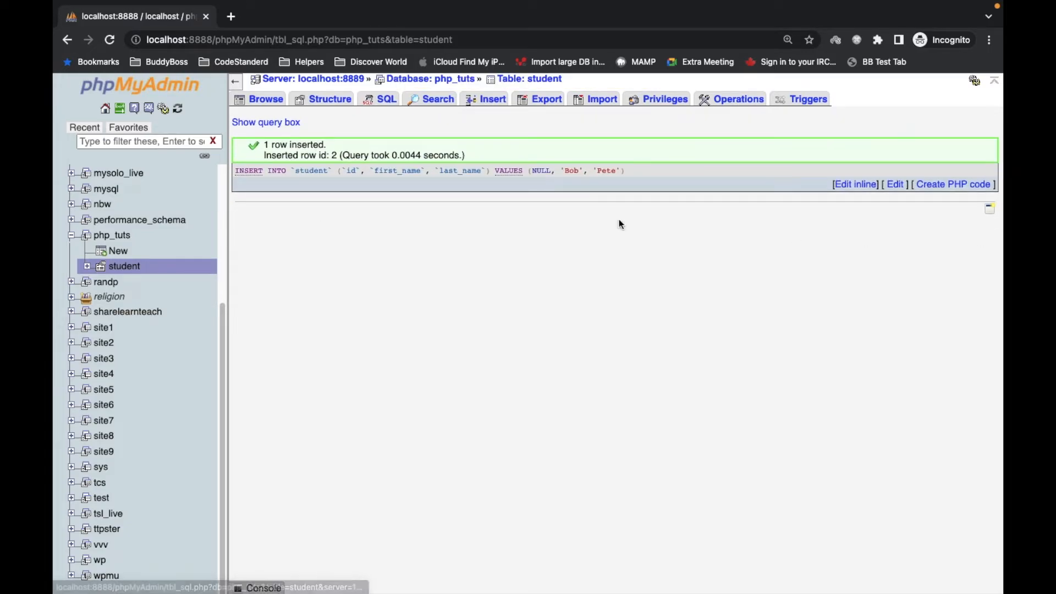
- Browse the student table's rows
left_click_drag(264, 144, 347, 146)
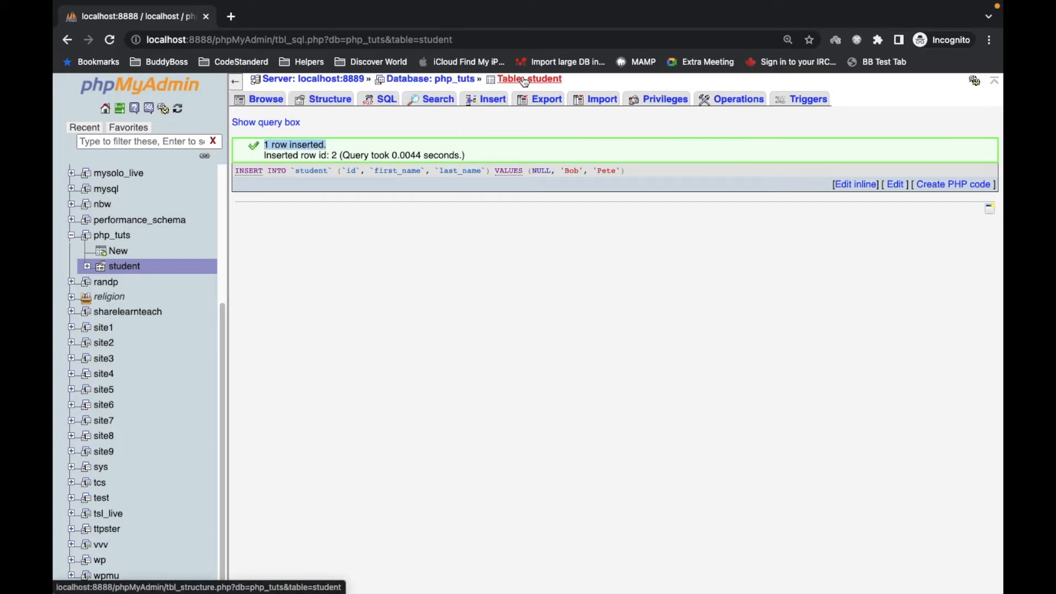
left_click(260, 104)
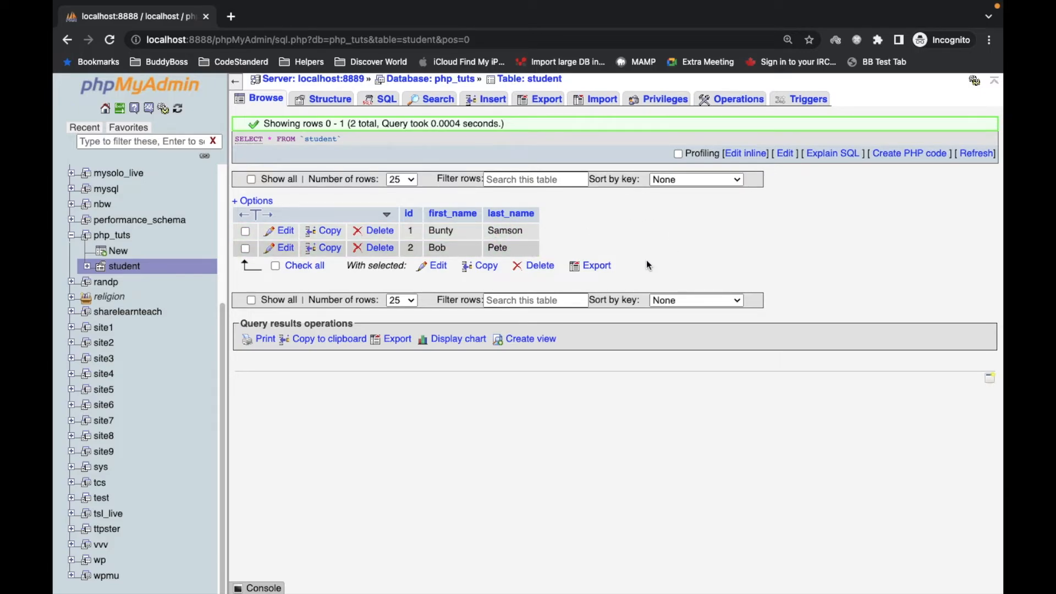
- Review the Add (insert), Edit (Update) and Delete items in the Database Queries notes
key("super+Tab")
key("super+shift+Tab")
left_click_drag(348, 136, 233, 139)
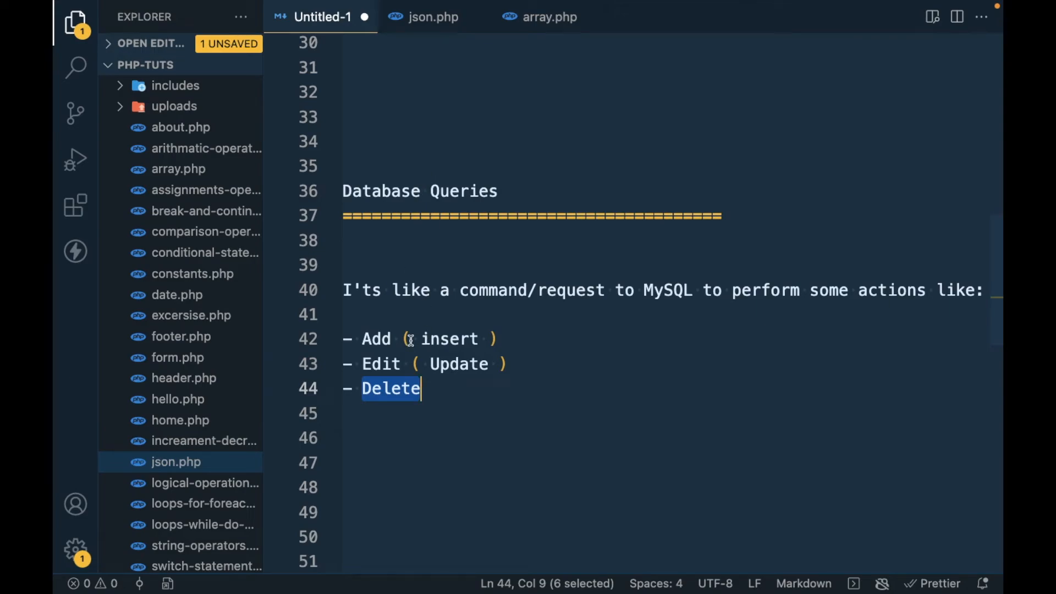
double_click(374, 339)
double_click(382, 357)
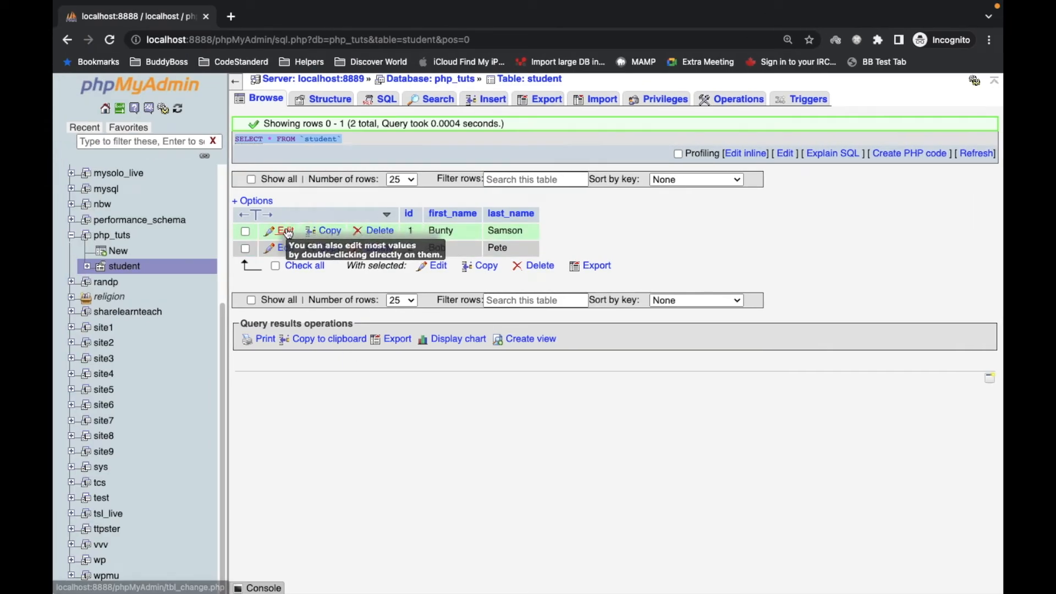
- Edit the first student row, changing its first name to Bunty1, and save the change
left_click(286, 231)
left_click(590, 160)
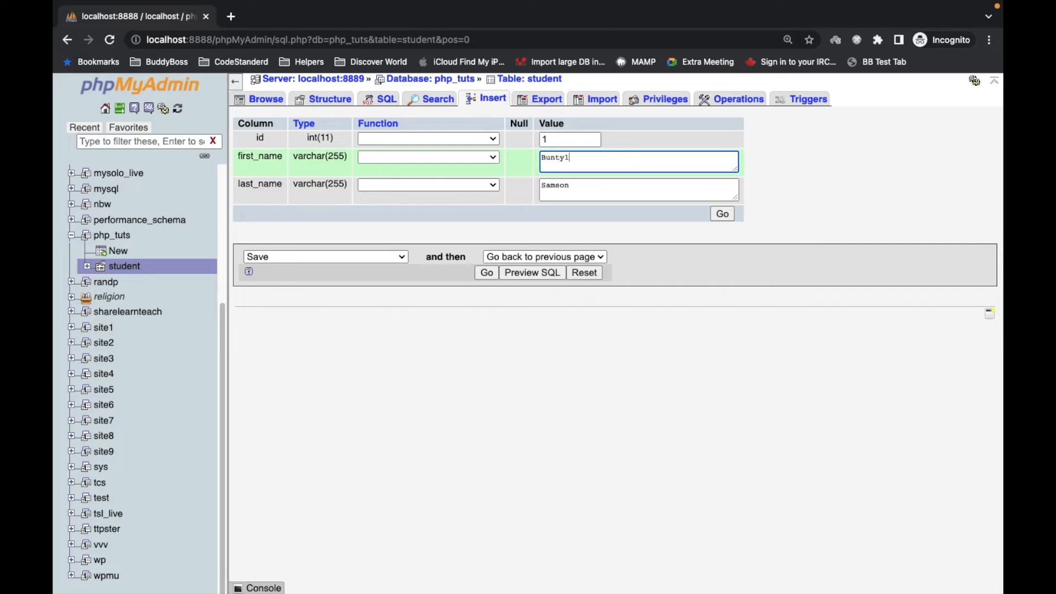
left_click(721, 214)
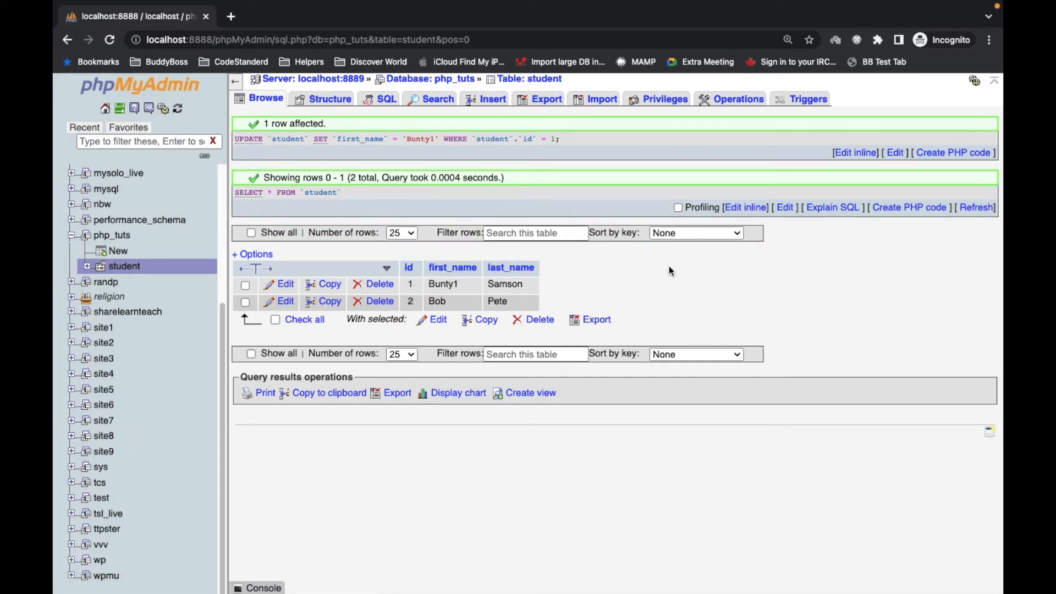
- Highlight the generated UPDATE query statement for the student table
left_click_drag(580, 136, 229, 137)
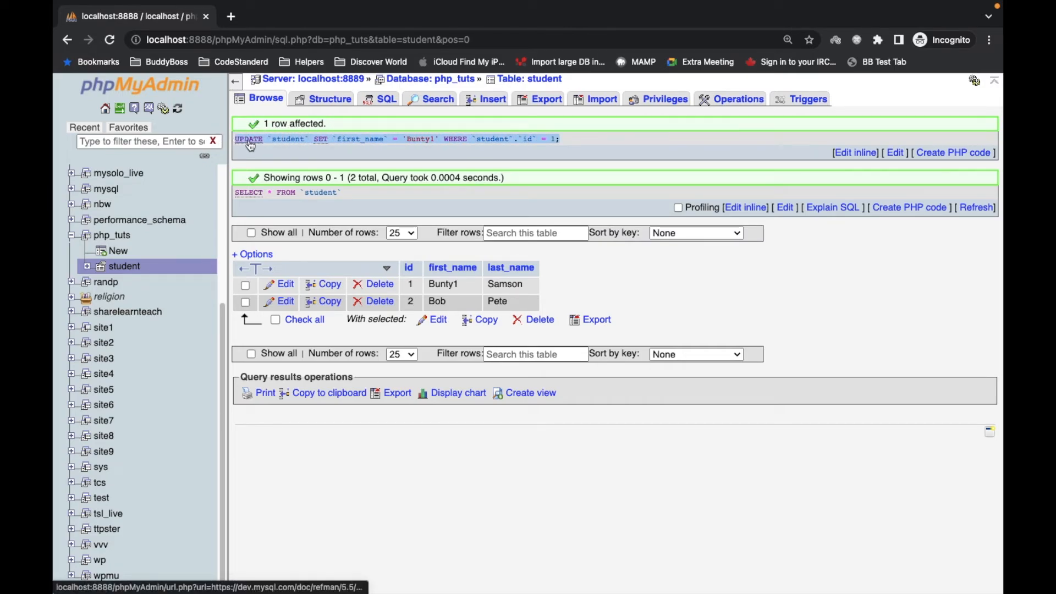
key("ctrl+Right")
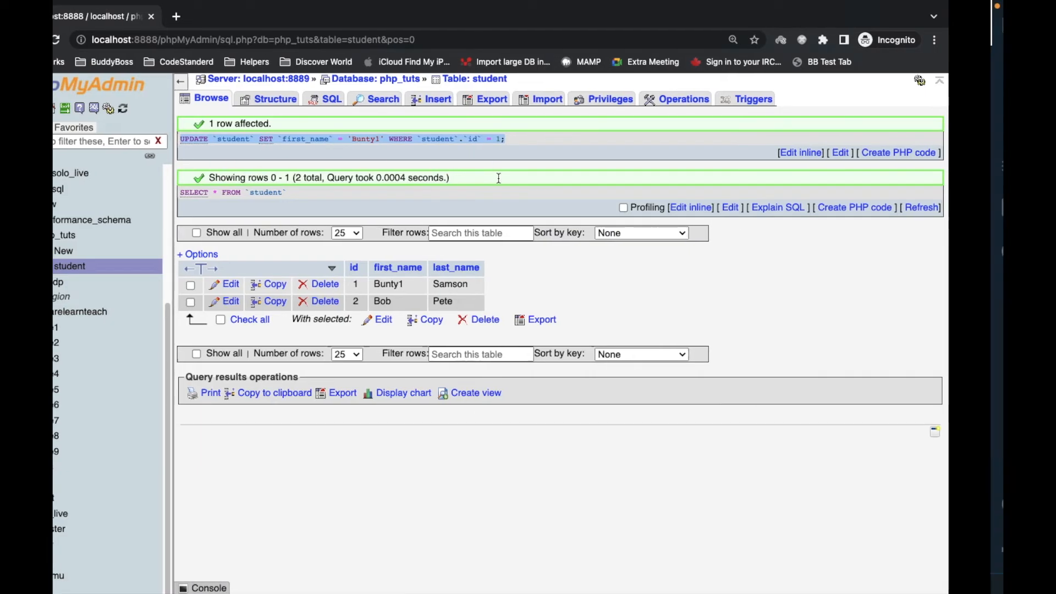
left_click(445, 367)
key("ctrl+Left")
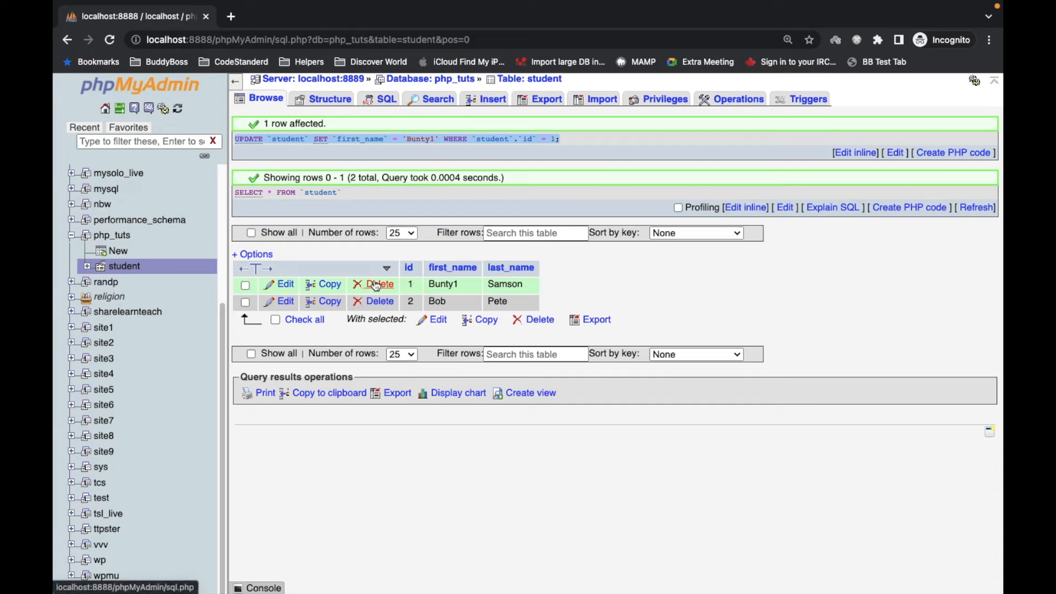
- Delete the Bunty1 and Bob rows from the student table, confirming the deletion
left_click(374, 284)
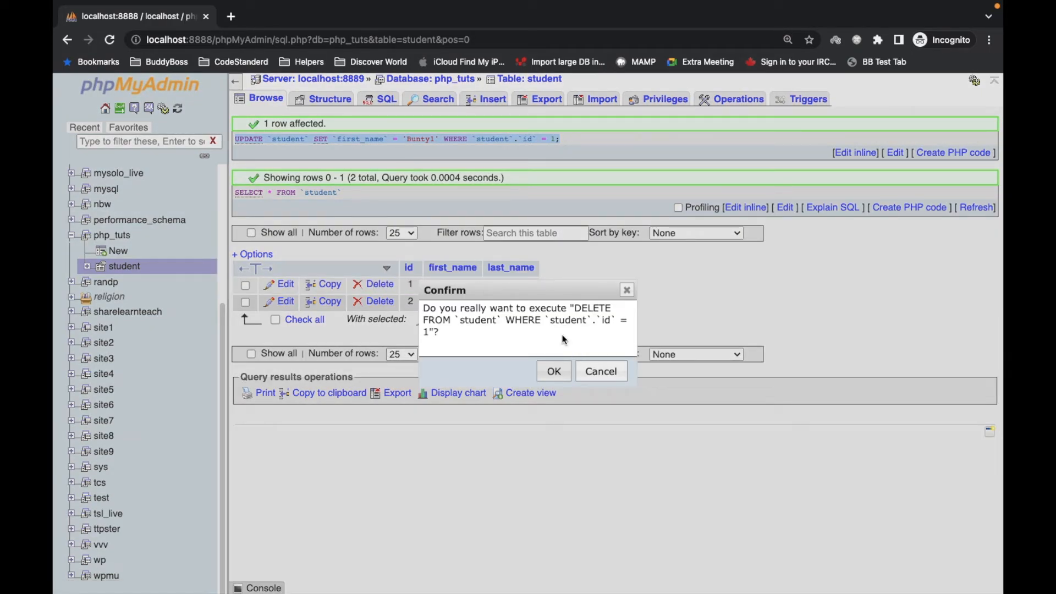
left_click(553, 370)
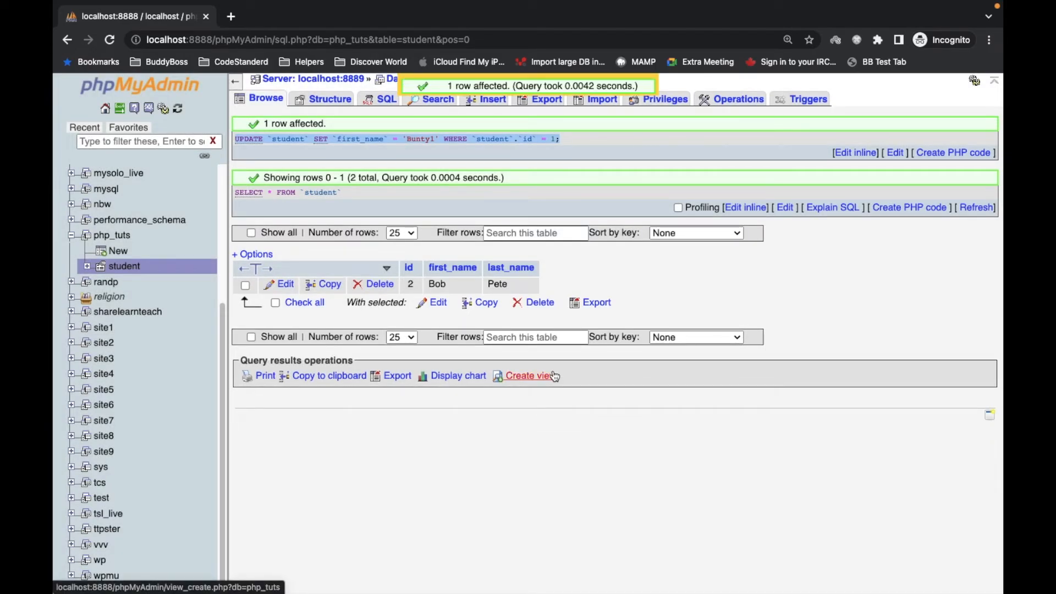
left_click(533, 83)
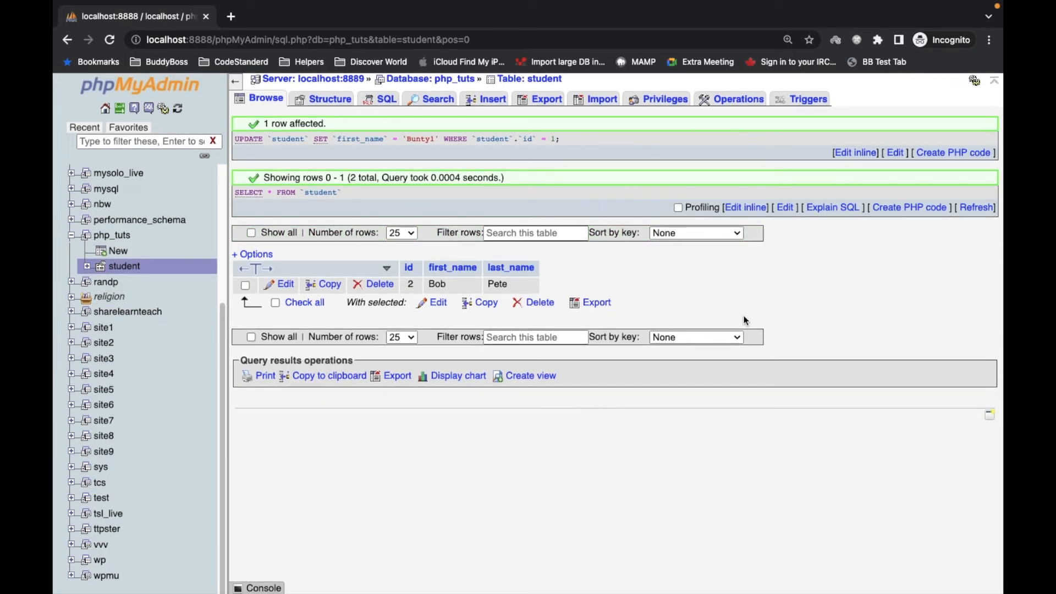
left_click(532, 41)
key("Return")
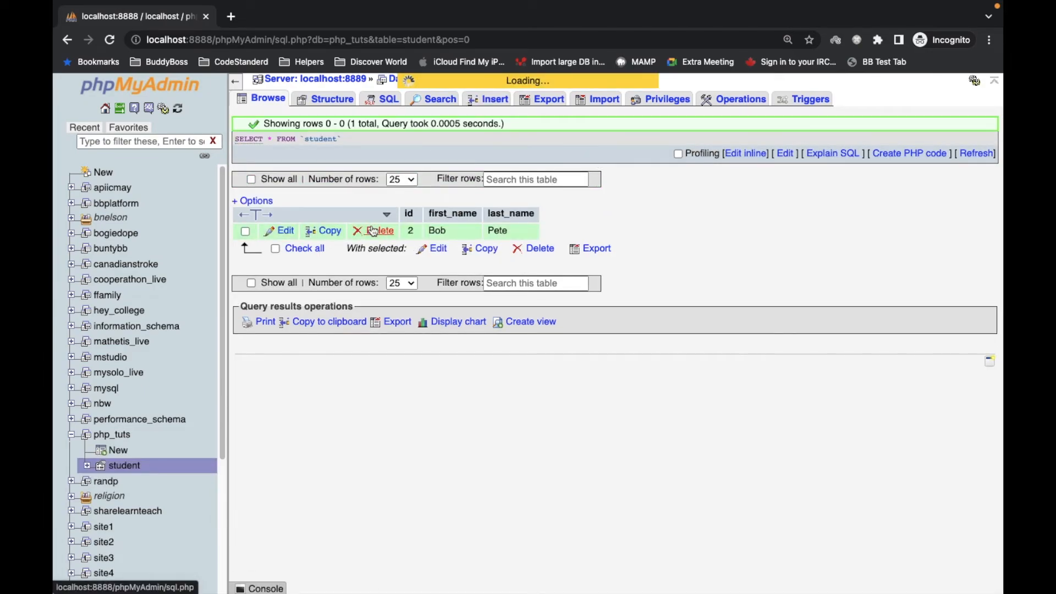
- Highlight the executed DELETE query and scroll through the Database Queries notes
left_click_drag(459, 139, 235, 139)
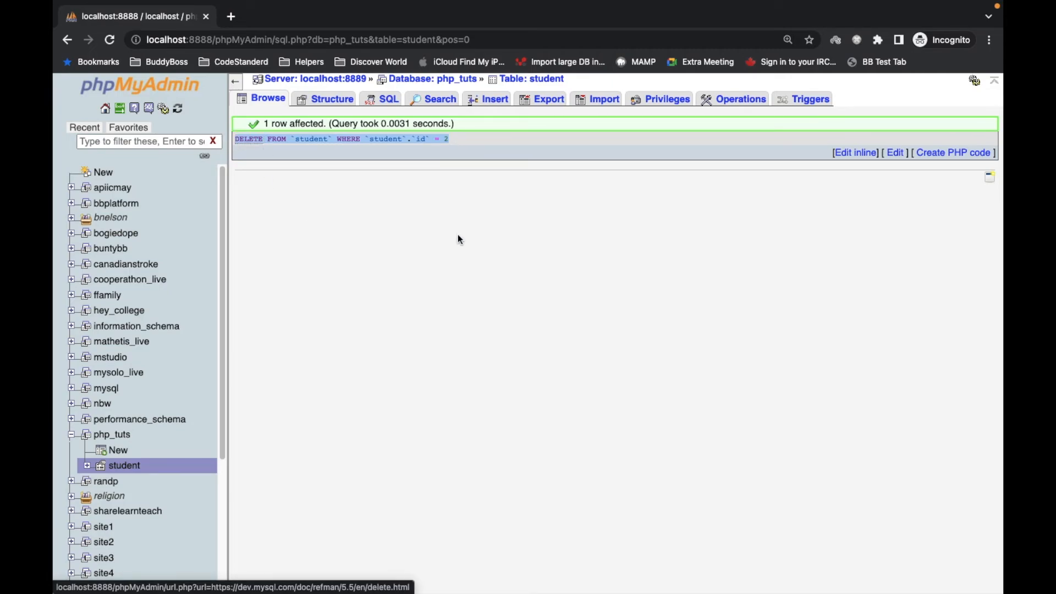
key("super+Tab")
scroll(440, 393, "down", 4)
key("super+Tab")
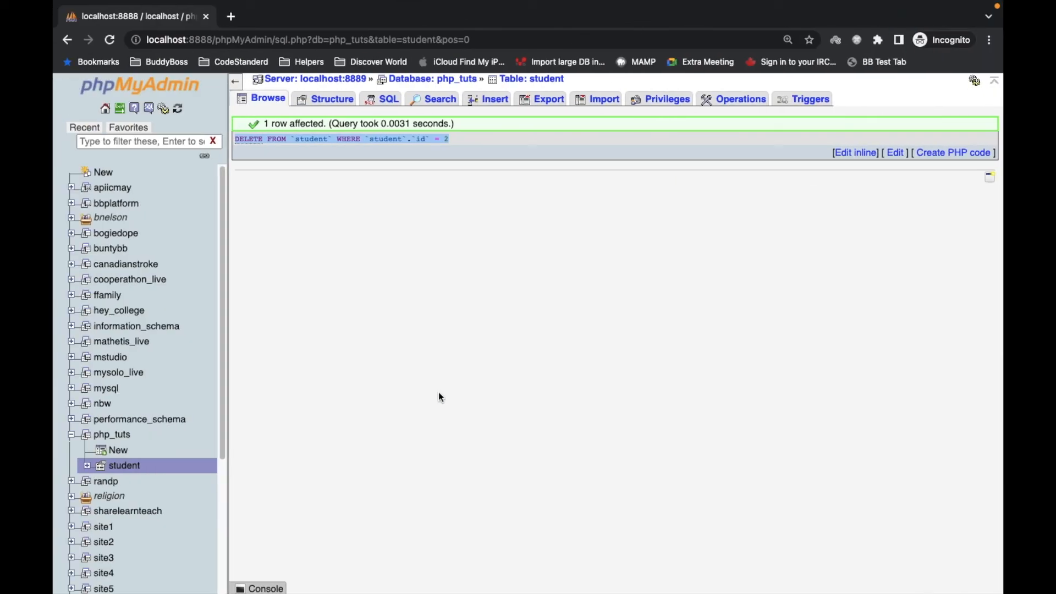
key("super+Tab")
scroll(554, 200, "up", 4)
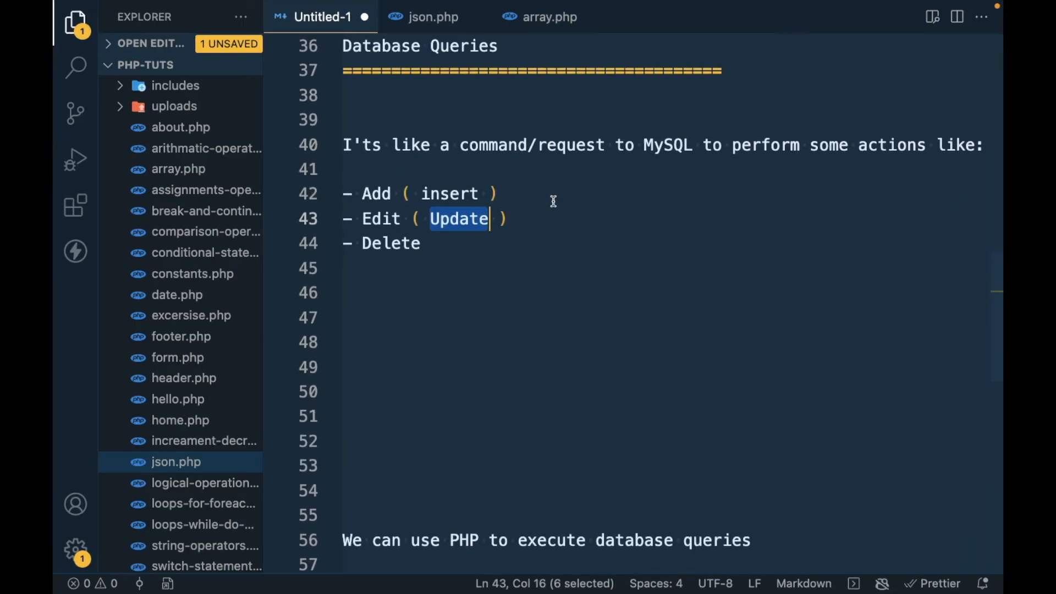
scroll(558, 370, "down", 2)
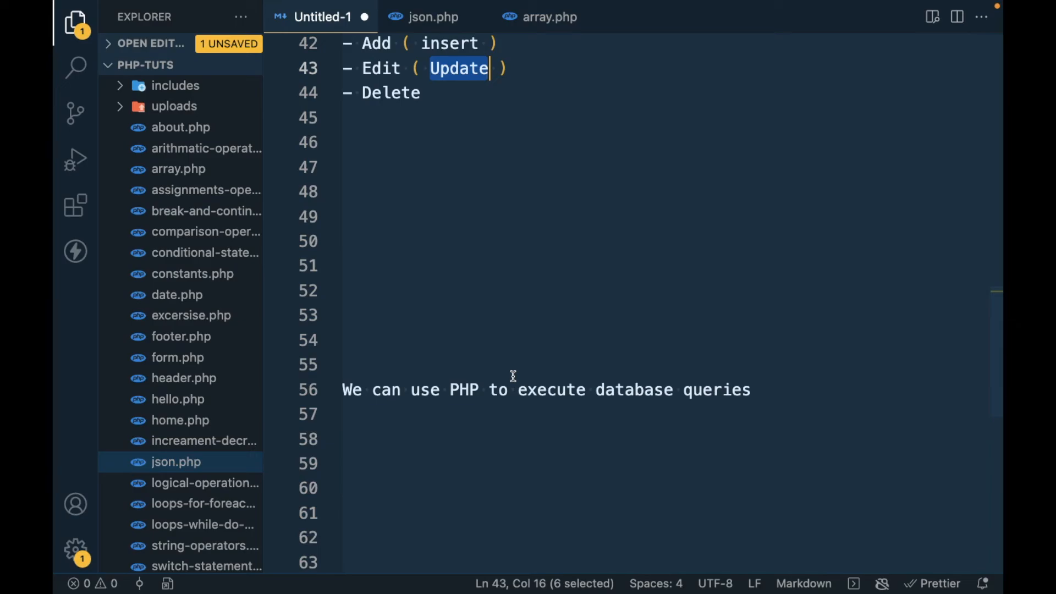
- Highlight the note about using PHP to execute database queries and scroll back to the top of the notes
left_click_drag(345, 390, 803, 384)
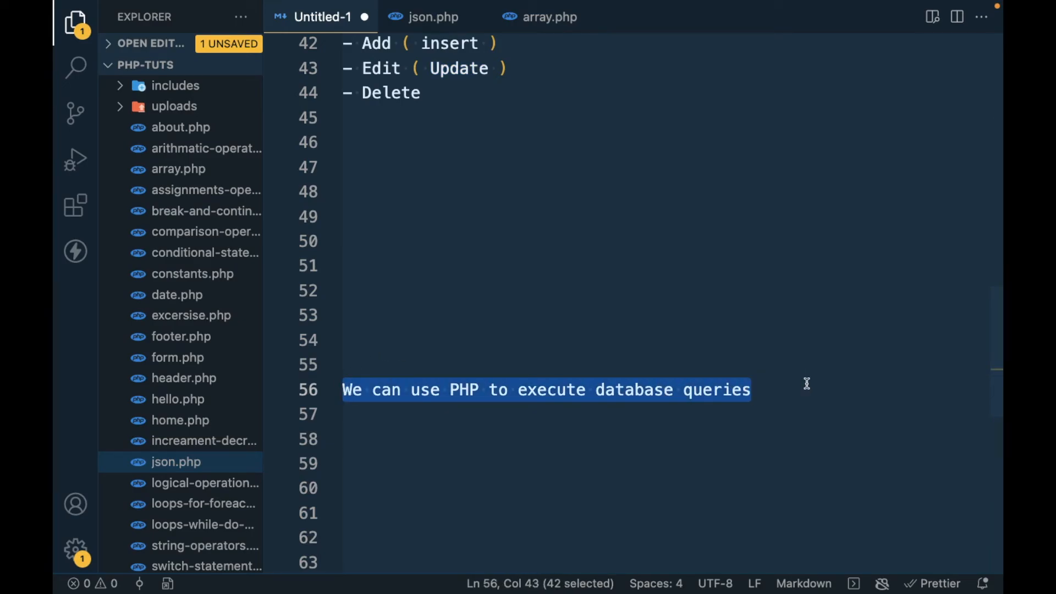
key("super+Tab")
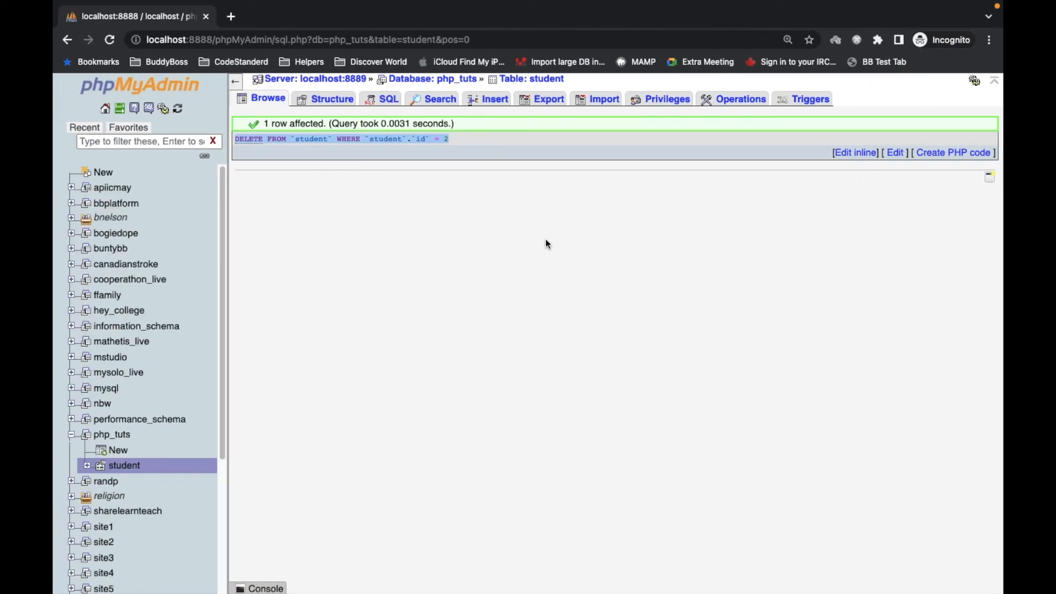
scroll(512, 441, "up", 1)
scroll(512, 441, "down", 1)
triple_click(315, 142)
key("ctrl+Right")
scroll(471, 330, "up", 5)
scroll(473, 333, "up", 10)
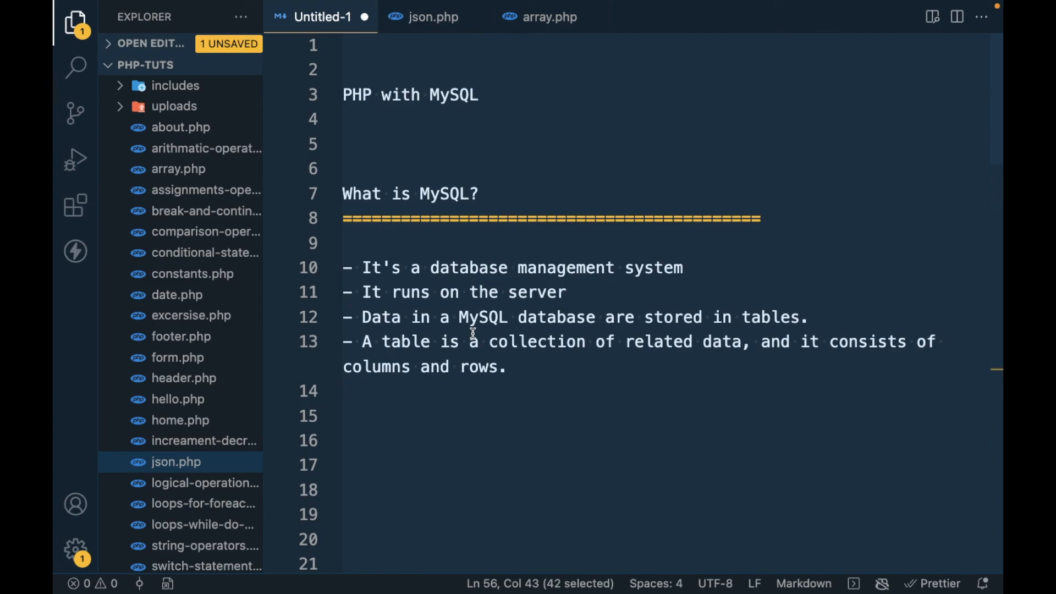